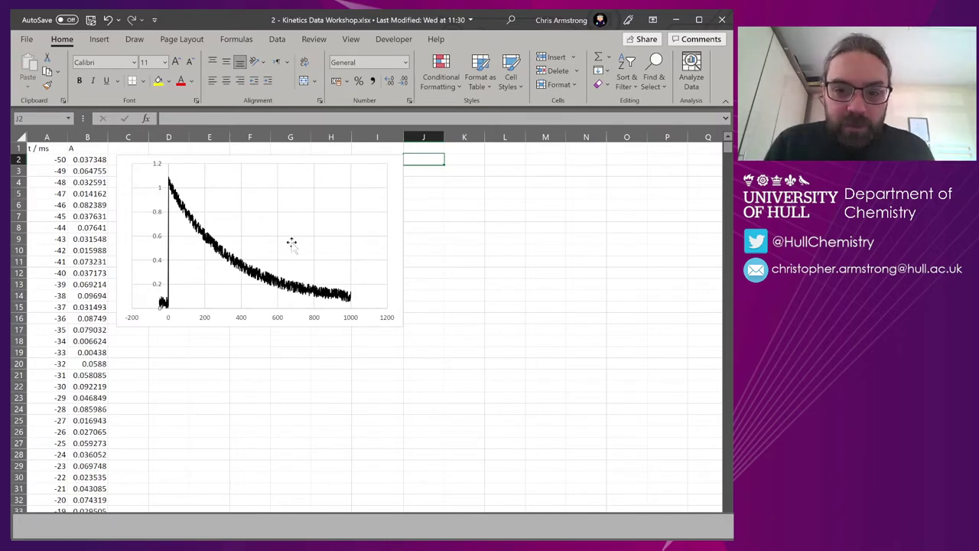
# Enter 100 and 200 in K4:K5 and extend the series down column K.
pyautogui.click(465, 171)
pyautogui.click(459, 184)
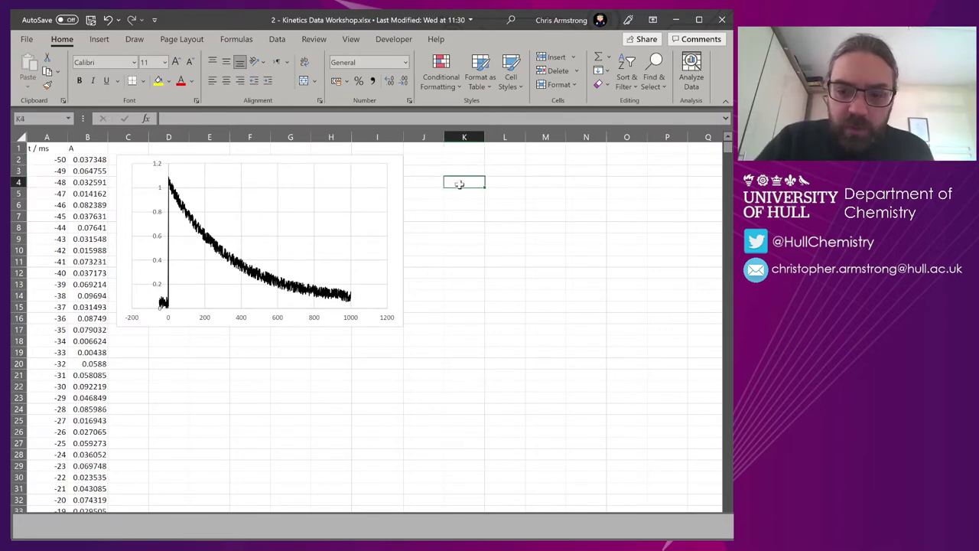
pyautogui.write('100')
pyautogui.press('Return')
pyautogui.write('200')
pyautogui.press('Return')
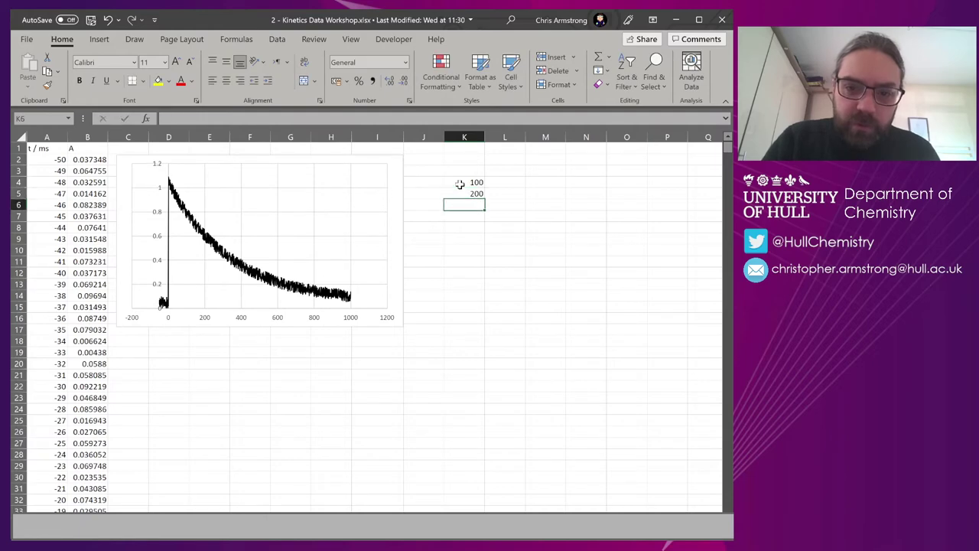
pyautogui.click(459, 183)
pyautogui.moveTo(459, 184); pyautogui.dragTo(481, 288)
# Enter =VLOOKUP(K4,a:b,2,FALSE) in L4 and copy it down to L13.
pyautogui.doubleClick(515, 182)
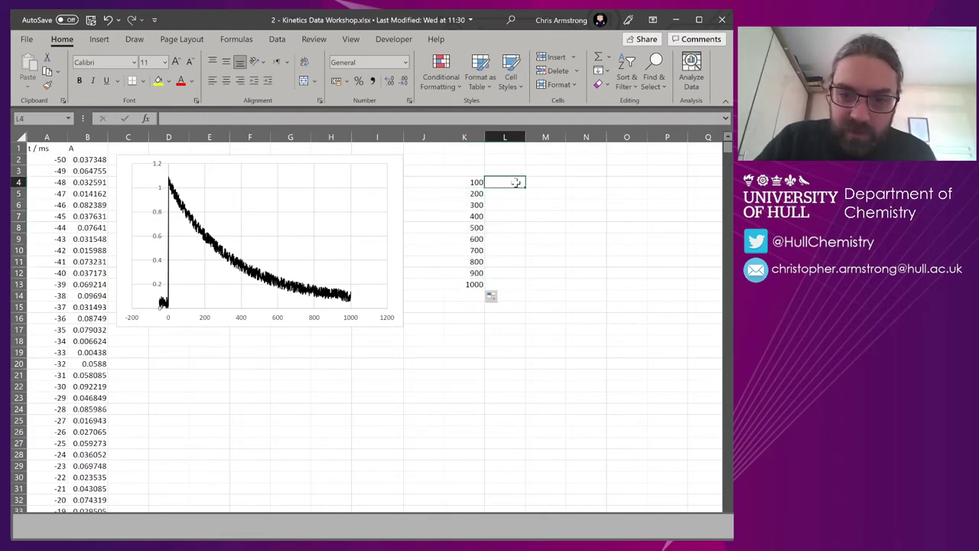
pyautogui.write('=VL')
pyautogui.press('Tab')
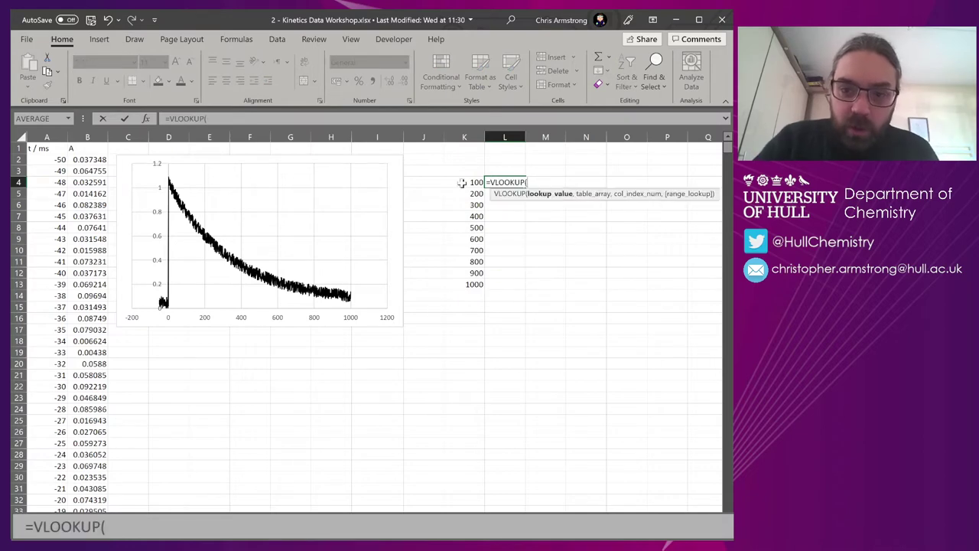
pyautogui.click(468, 182)
pyautogui.write(',')
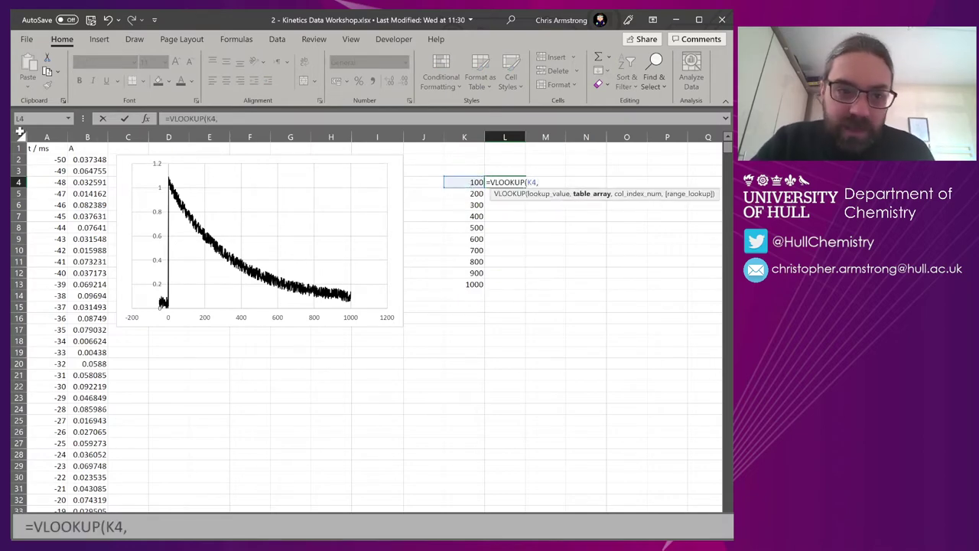
pyautogui.write('a:b,')
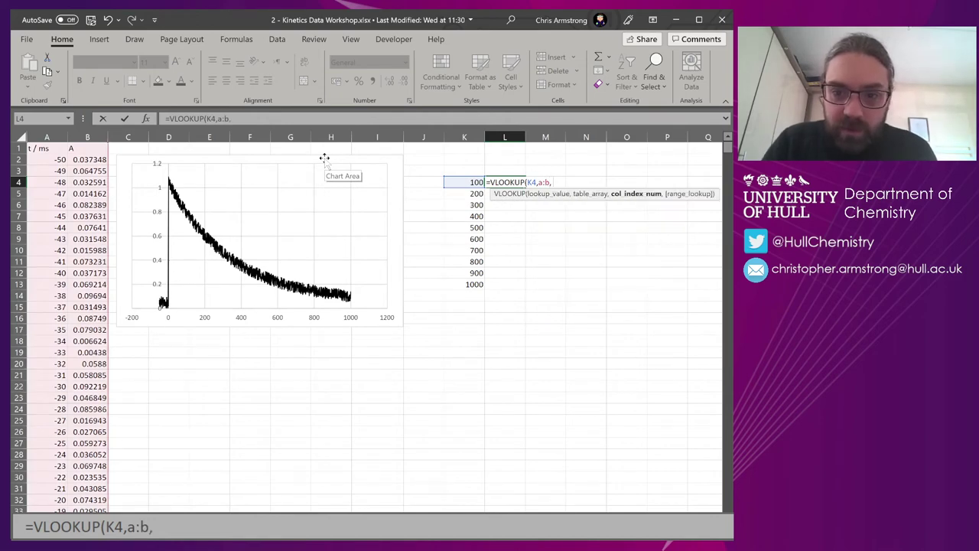
pyautogui.write(' 2,')
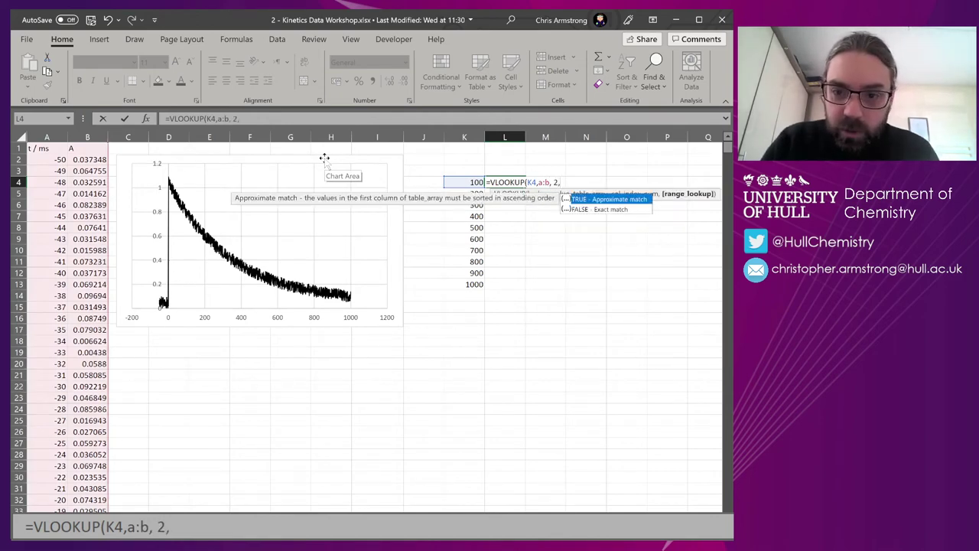
pyautogui.write('FALSE)')
pyautogui.press('Return')
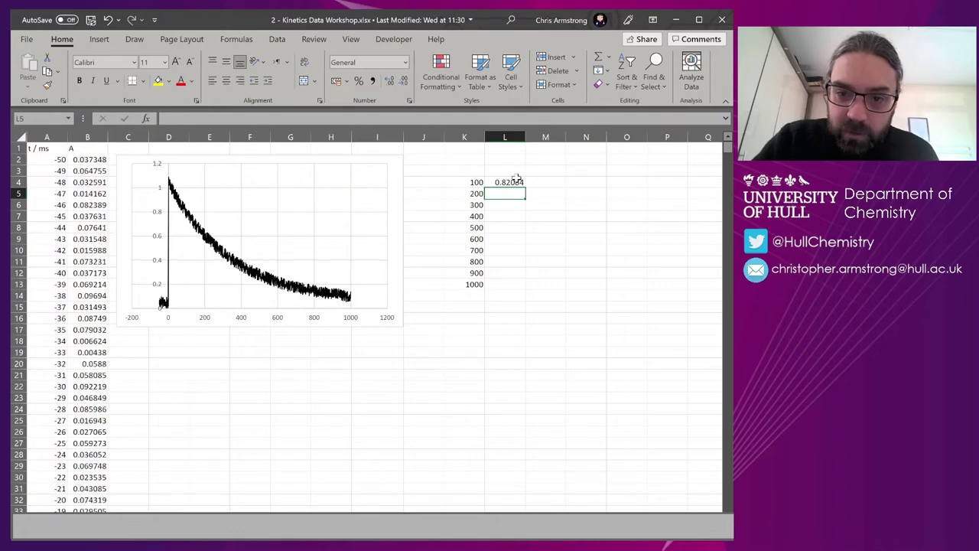
pyautogui.click(518, 184)
pyautogui.doubleClick(528, 187)
# Insert a scatter chart of K4:L13, then delete it and clear the L4:L13 lookup results.
pyautogui.moveTo(470, 185); pyautogui.dragTo(508, 284)
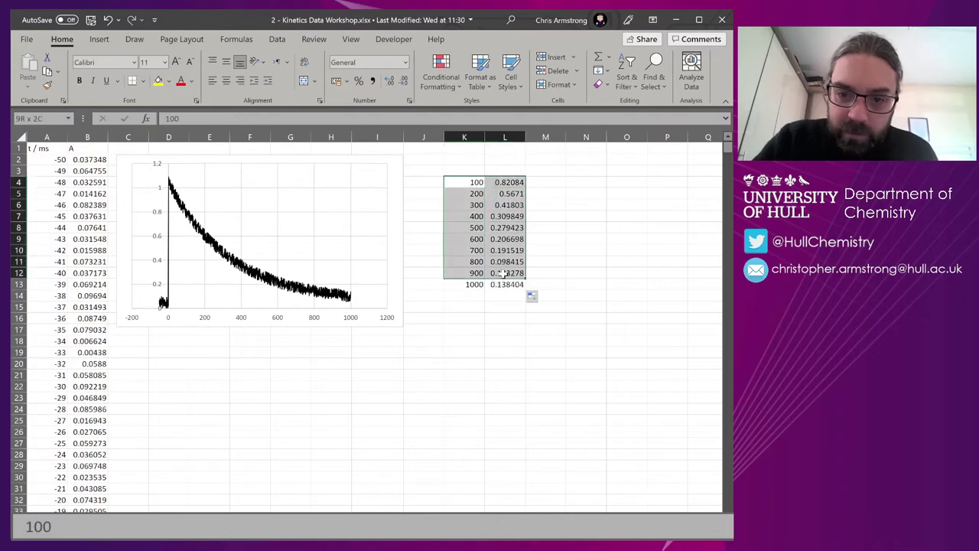
pyautogui.click(102, 39)
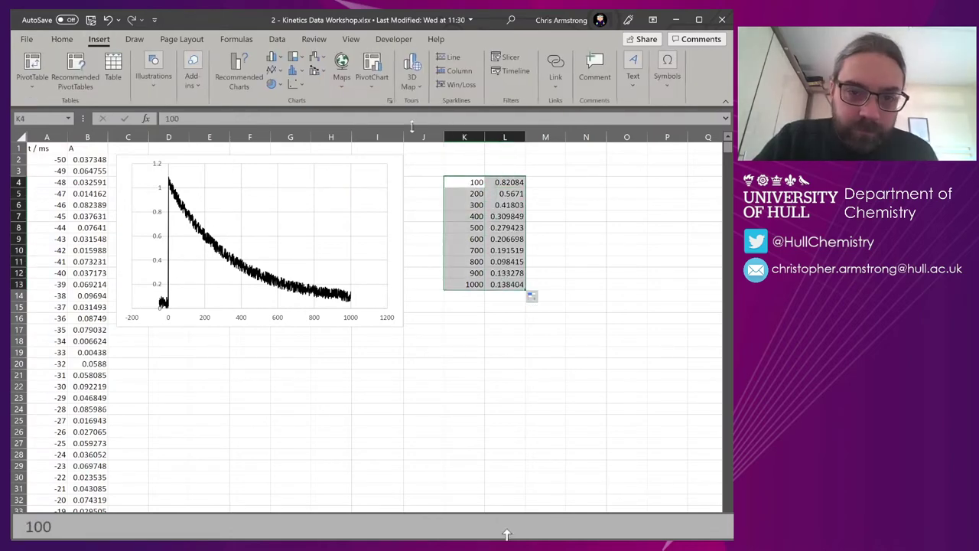
pyautogui.click(297, 85)
pyautogui.click(303, 124)
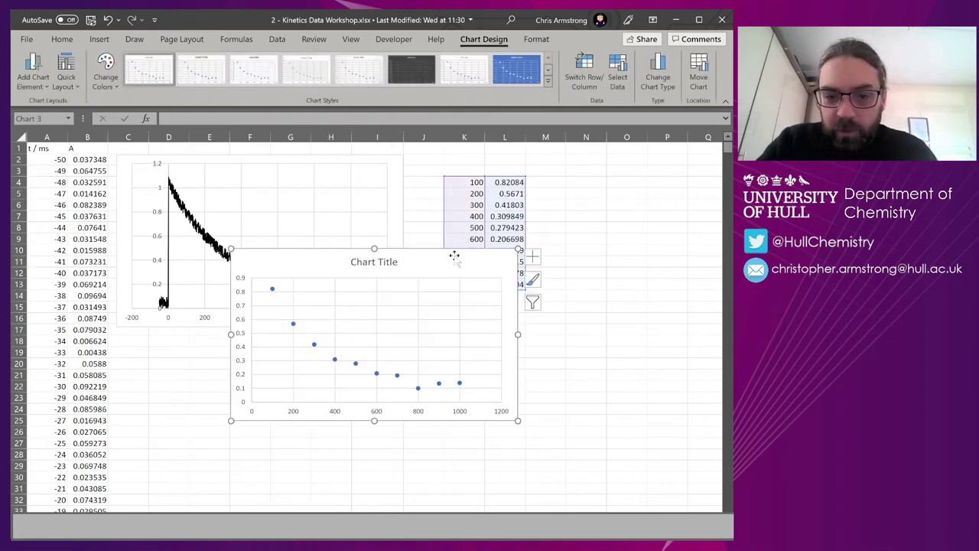
pyautogui.moveTo(455, 255); pyautogui.dragTo(365, 286)
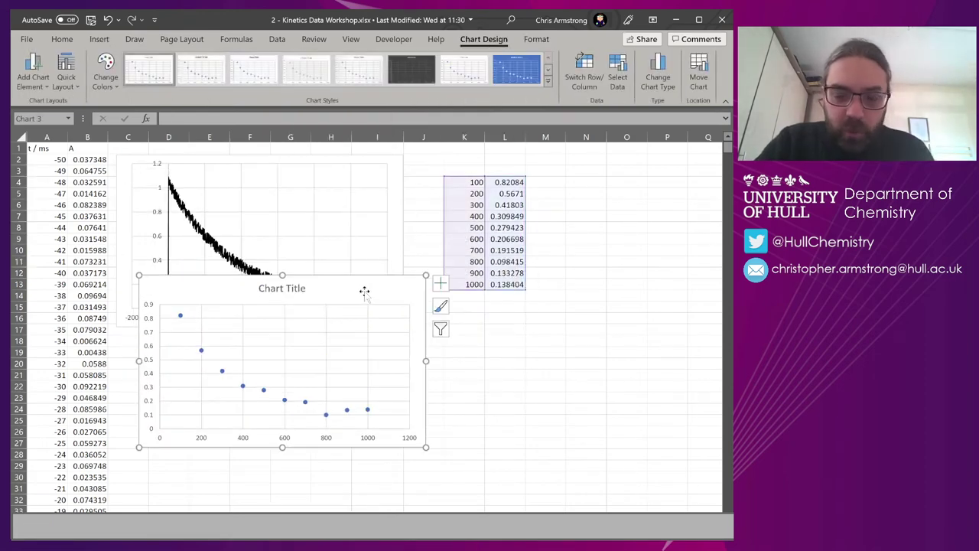
pyautogui.press('Delete')
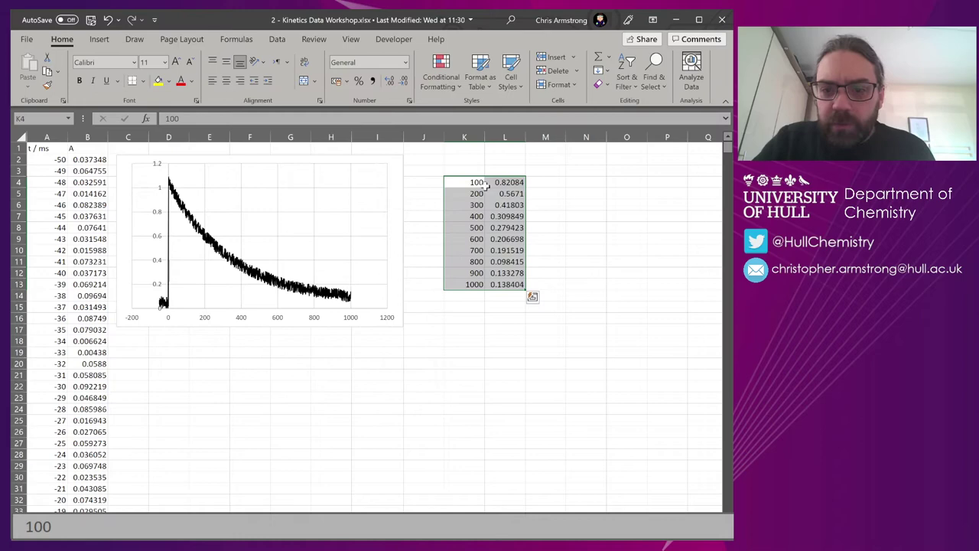
pyautogui.click(505, 183)
pyautogui.moveTo(501, 250); pyautogui.dragTo(465, 183)
pyautogui.press('Delete')
pyautogui.press('Delete')
# Enter =SEQUENCE(10,1,100,100) in K4 so times 100–1000 spill to K13.
pyautogui.click(465, 185)
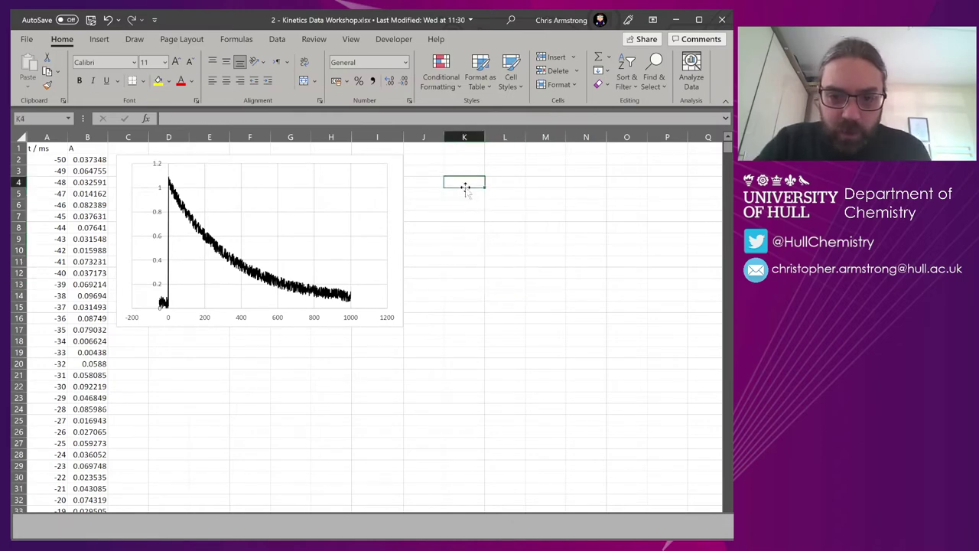
pyautogui.write('=SEQ')
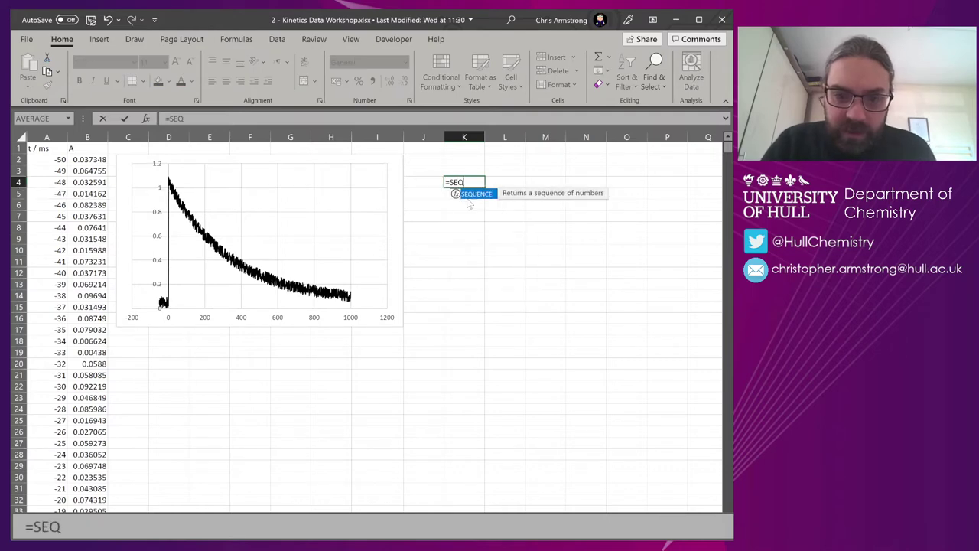
pyautogui.doubleClick(468, 195)
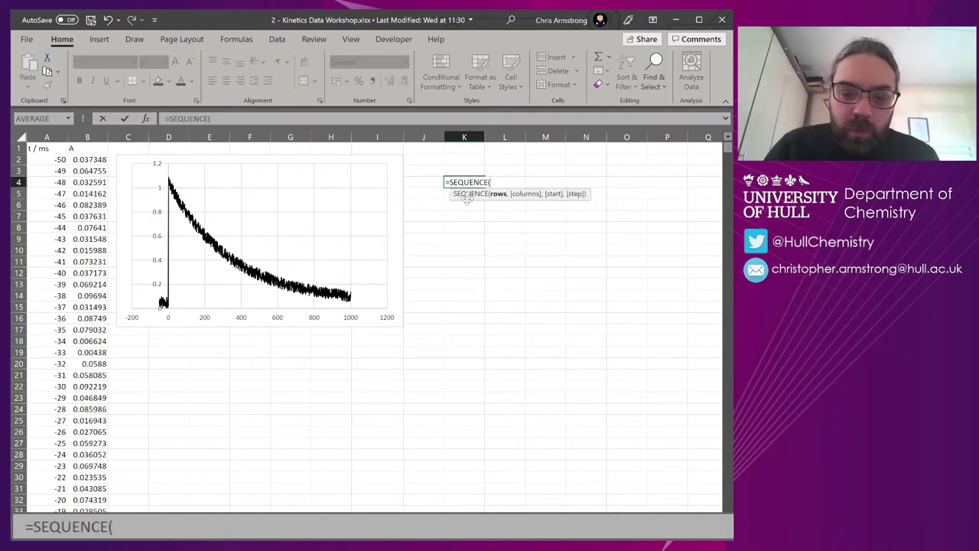
pyautogui.write('10')
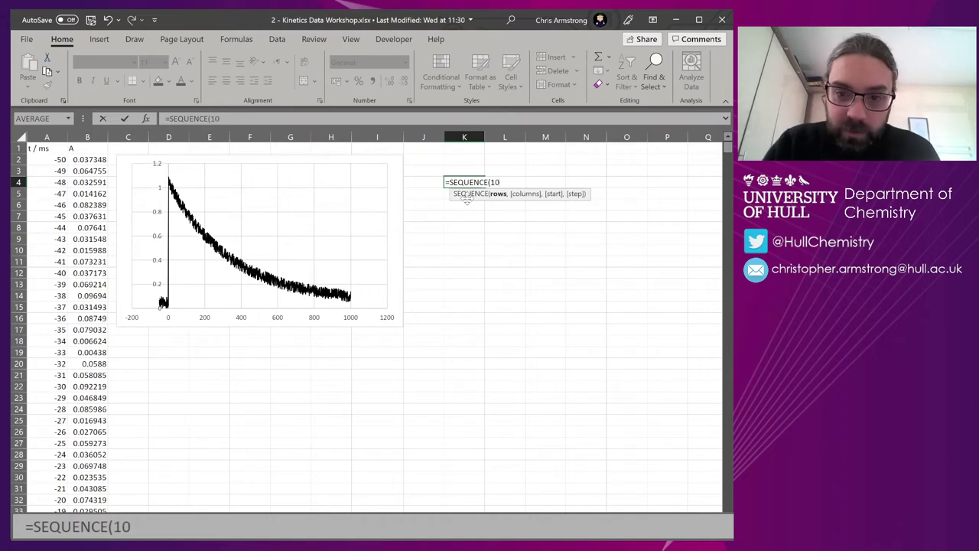
pyautogui.write(',1,100,100')
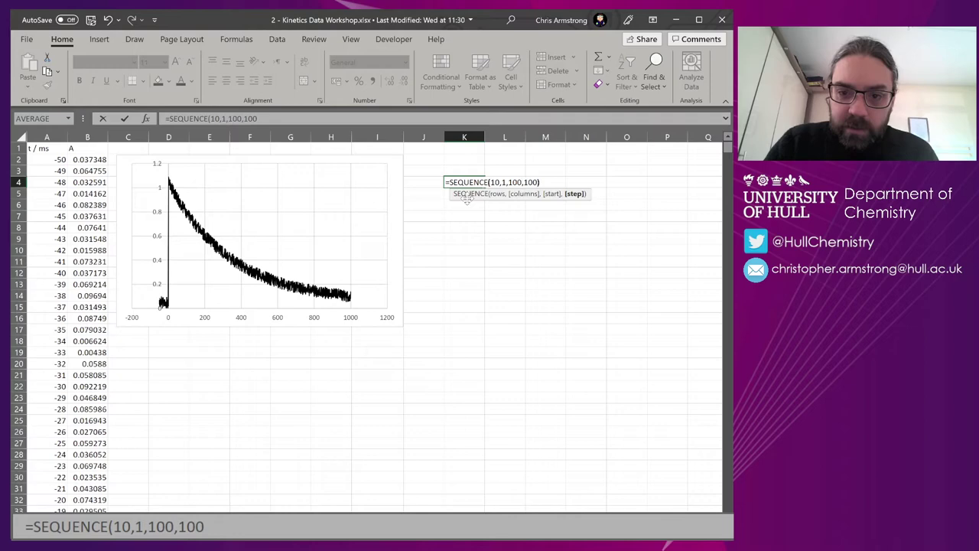
pyautogui.write(')')
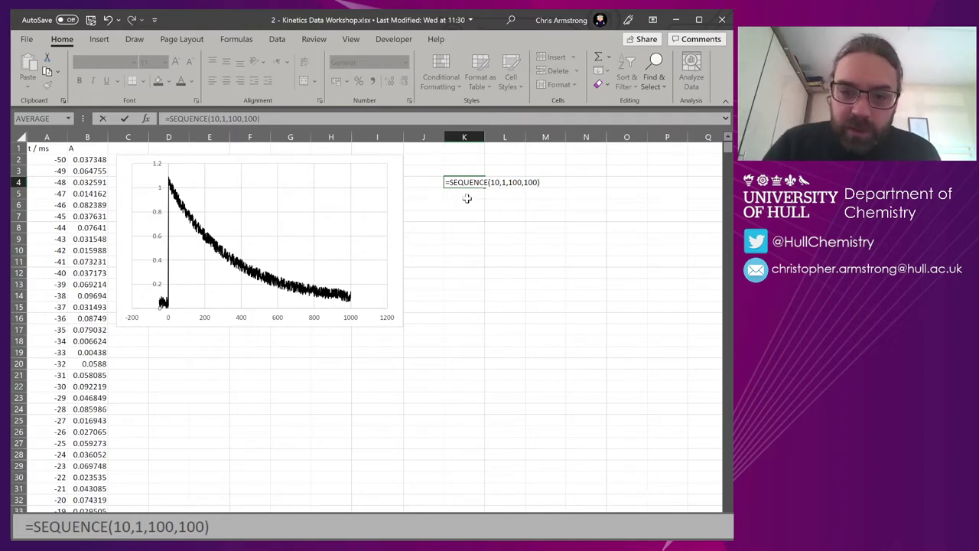
pyautogui.press('Return')
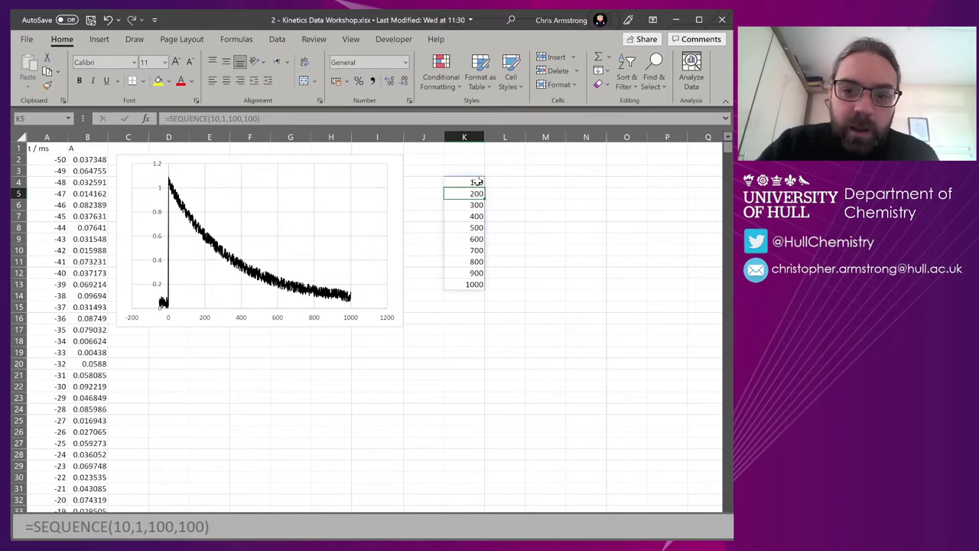
pyautogui.moveTo(476, 182); pyautogui.dragTo(473, 284)
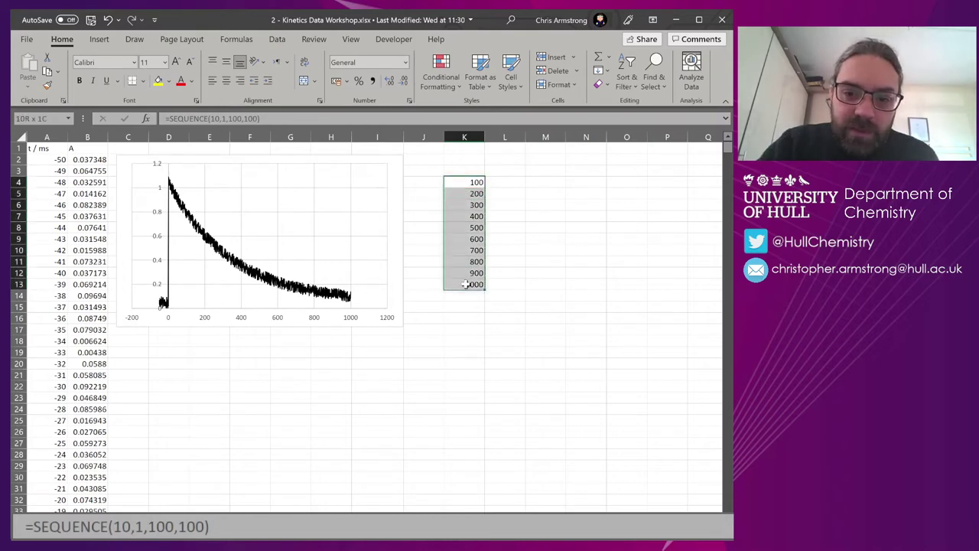
pyautogui.click(516, 185)
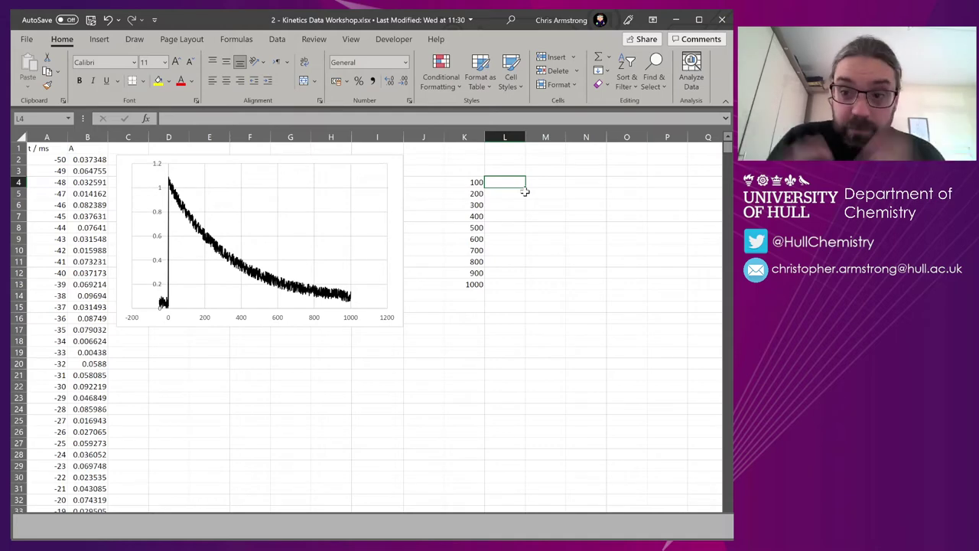
pyautogui.press('Left')
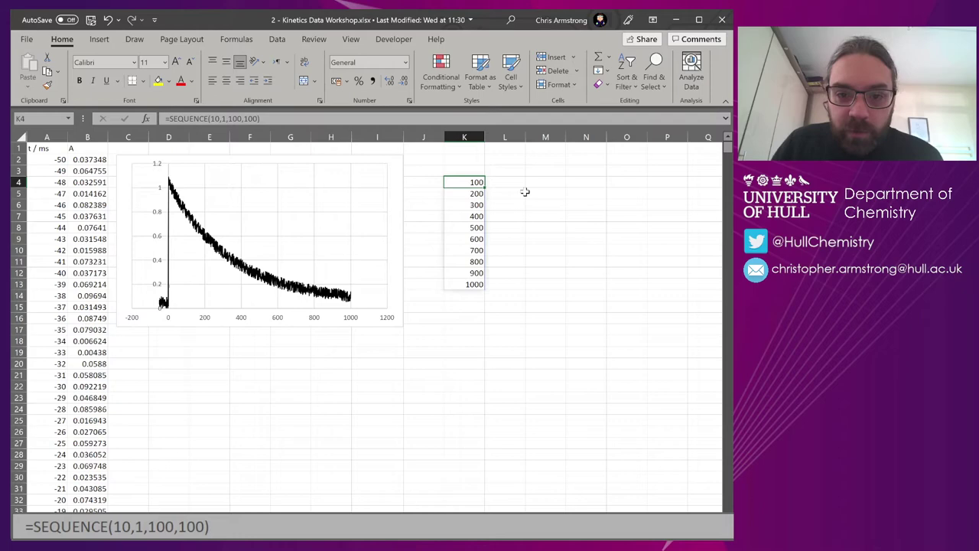
# Enter =XLOOKUP(K4,A:A,B:B) in L4 to fetch the absorbance at 100 ms.
pyautogui.press('Right')
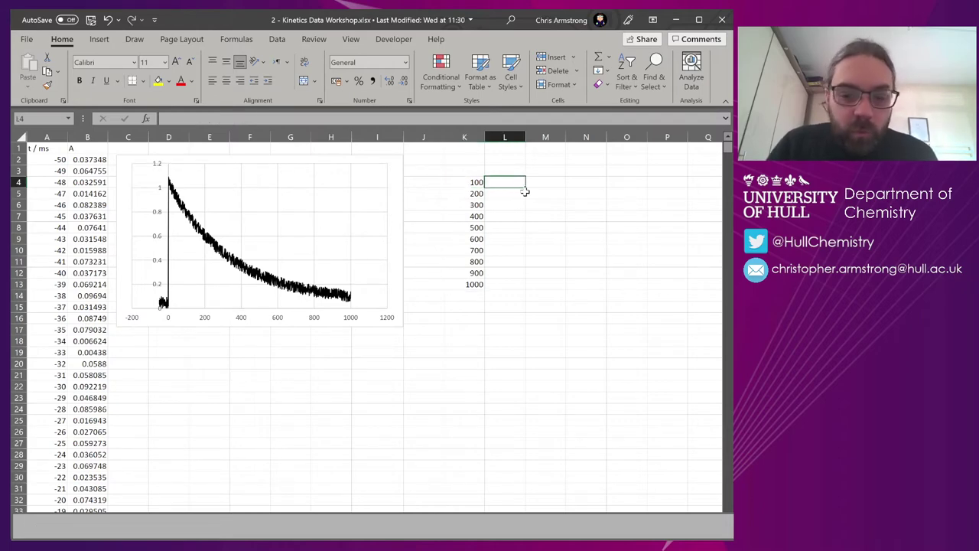
pyautogui.write('=')
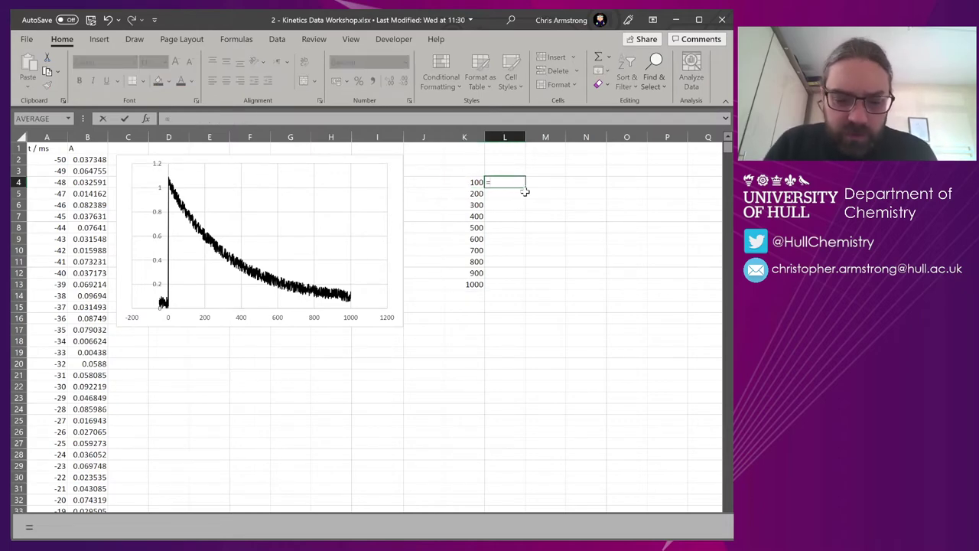
pyautogui.write('XL')
pyautogui.press('Tab')
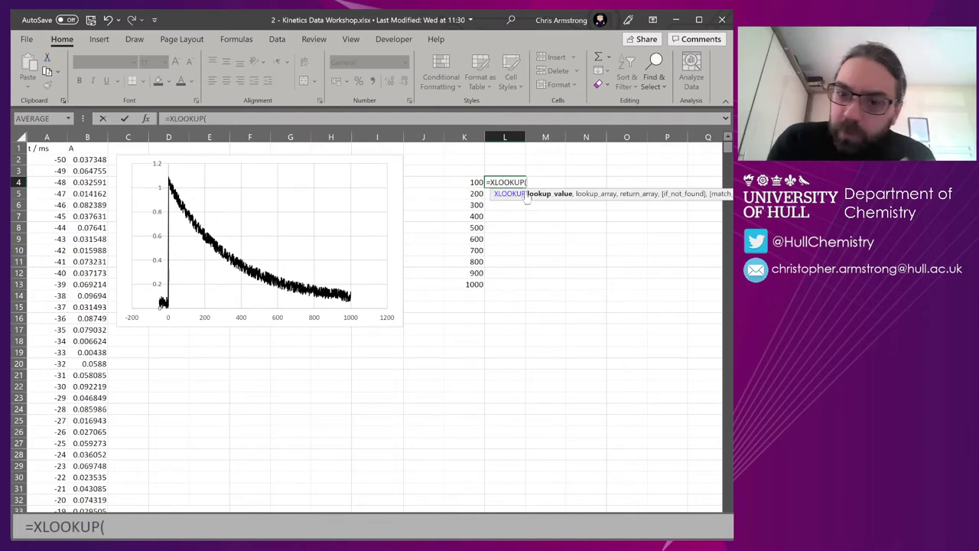
pyautogui.press('Left')
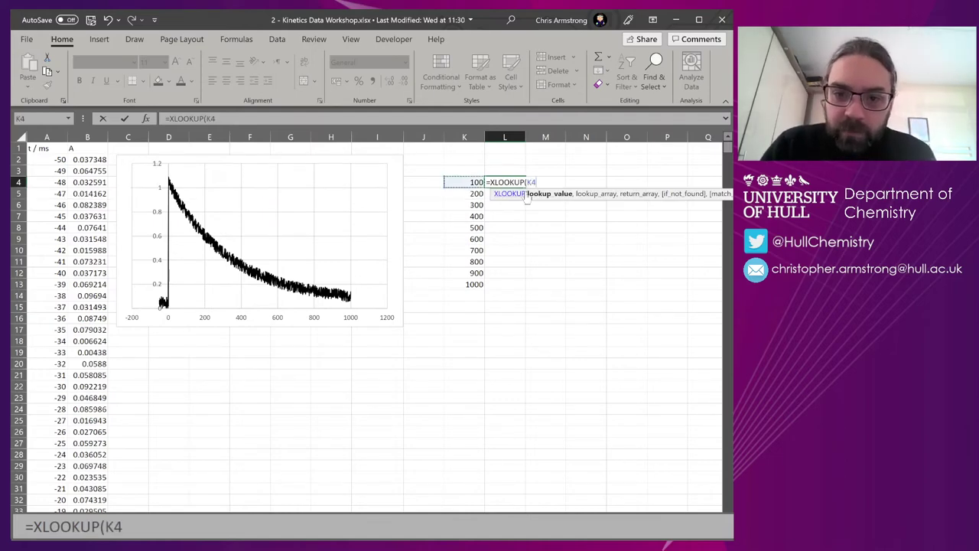
pyautogui.write(',')
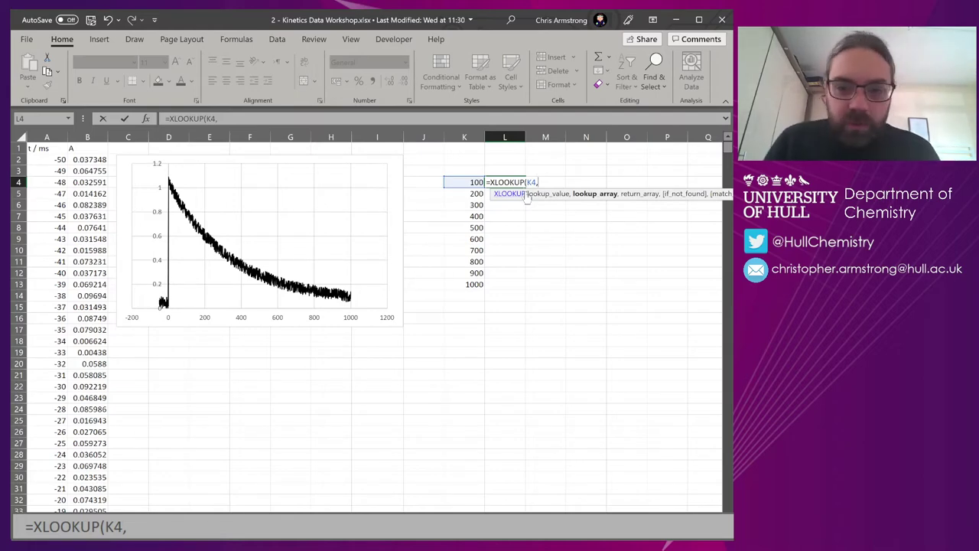
pyautogui.write('A:A')
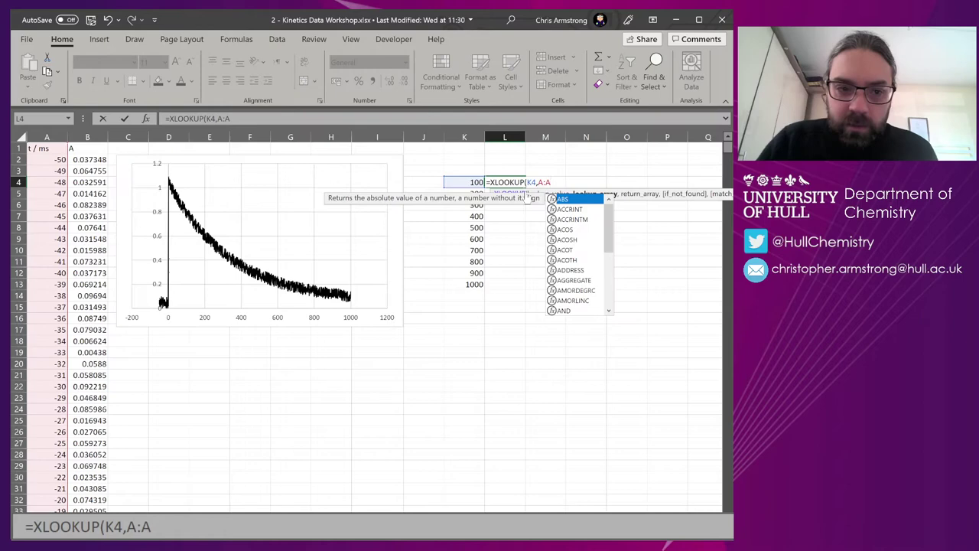
pyautogui.write(',')
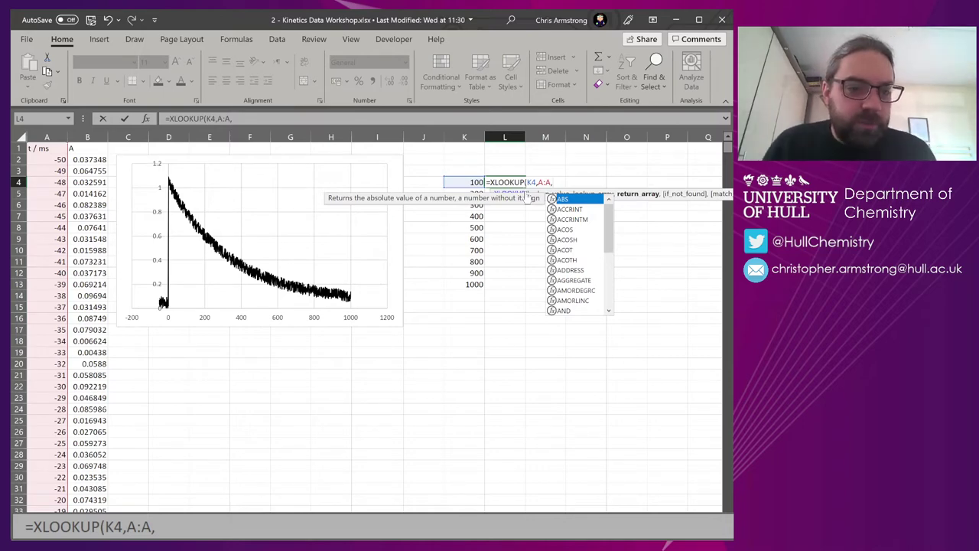
pyautogui.write('B:B')
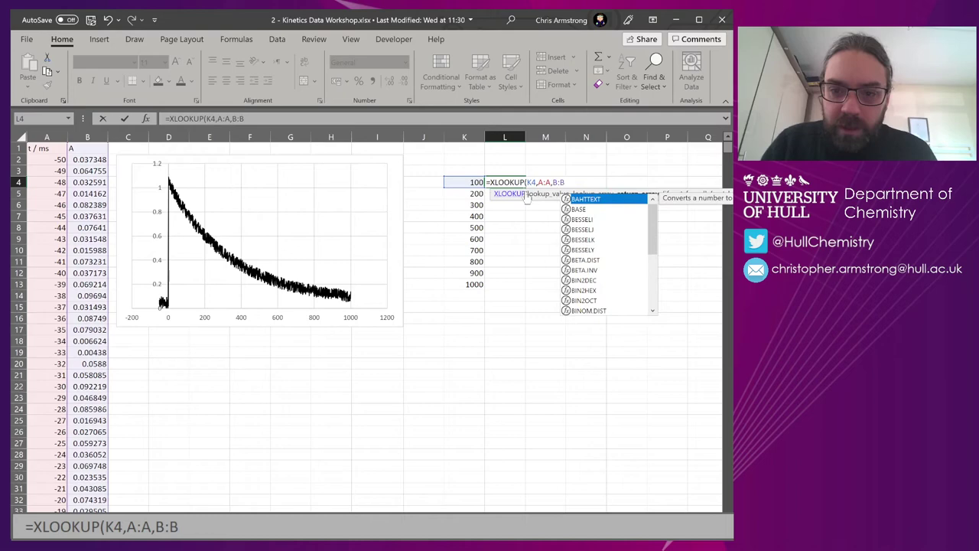
pyautogui.write(')')
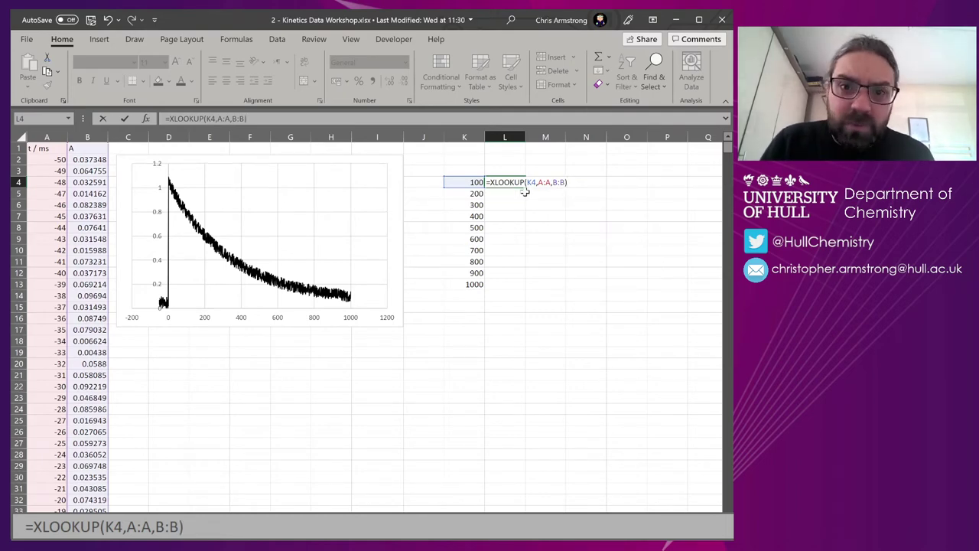
pyautogui.press('Return')
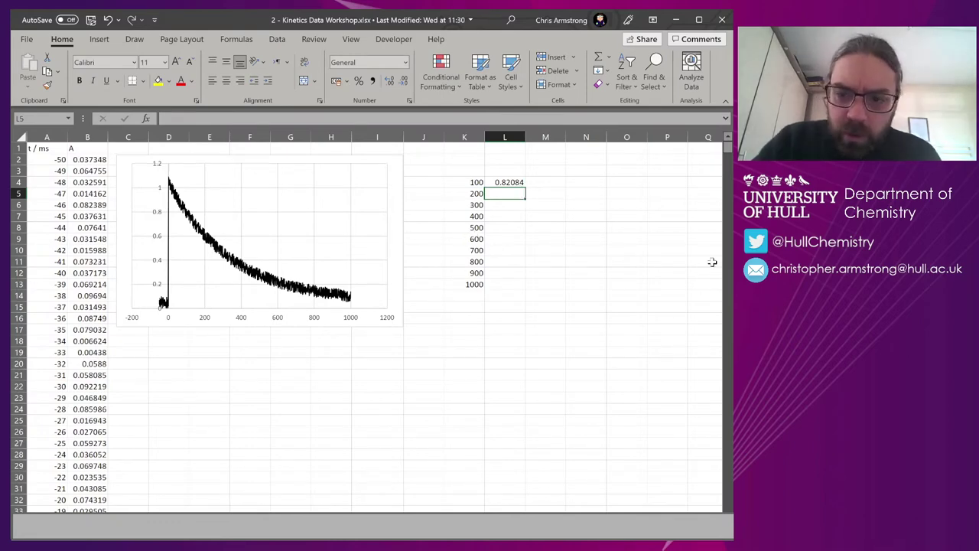
# Verify 0.82084 against the raw column B data, then copy the lookup down beside the times.
pyautogui.scroll(-20, 725, 243)
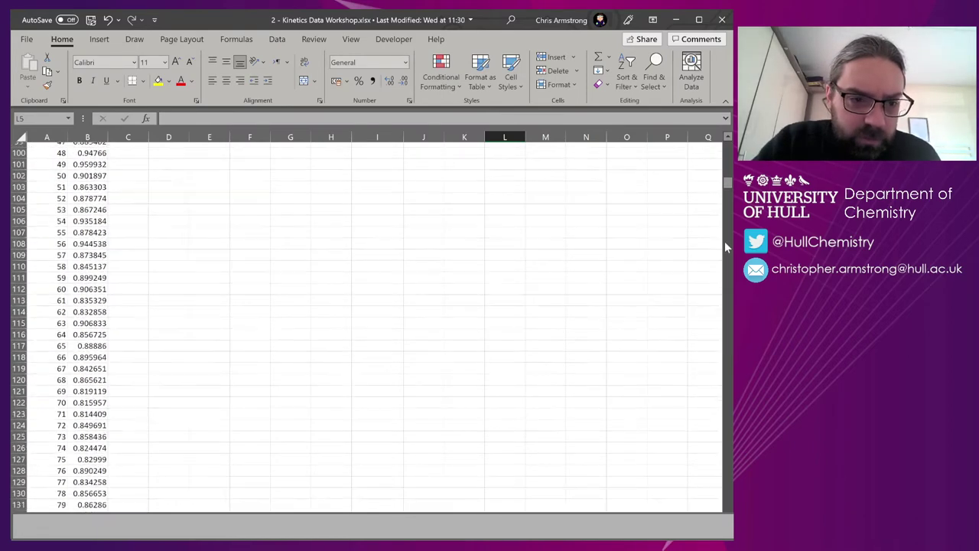
pyautogui.scroll(-11, 725, 240)
pyautogui.click(87, 364)
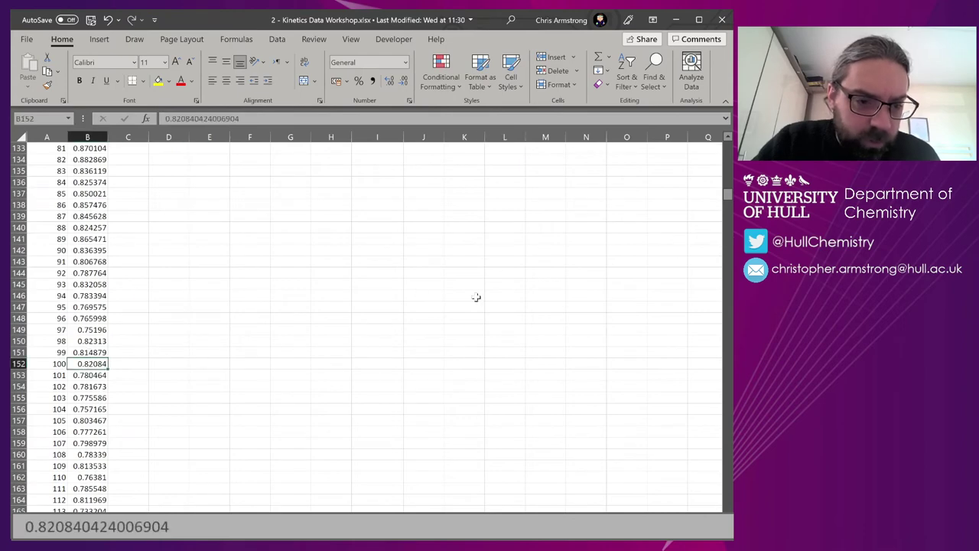
pyautogui.moveTo(727, 195); pyautogui.dragTo(728, 141)
pyautogui.click(509, 182)
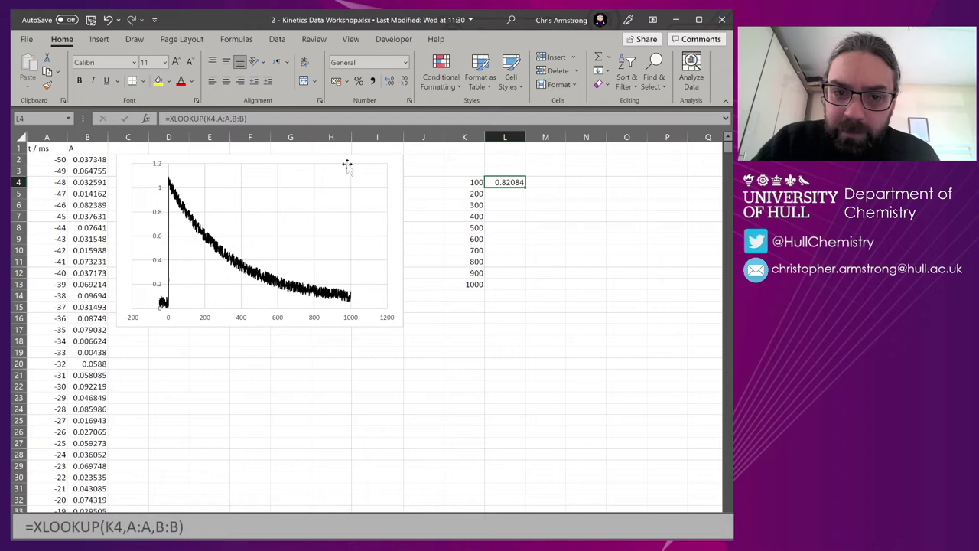
pyautogui.moveTo(526, 188); pyautogui.dragTo(538, 265)
# Undo the fill-down and change L4 to =XLOOKUP(K4#,A:A,B:B) so absorbances spill to L13.
pyautogui.hotkey('ctrl', 'z')
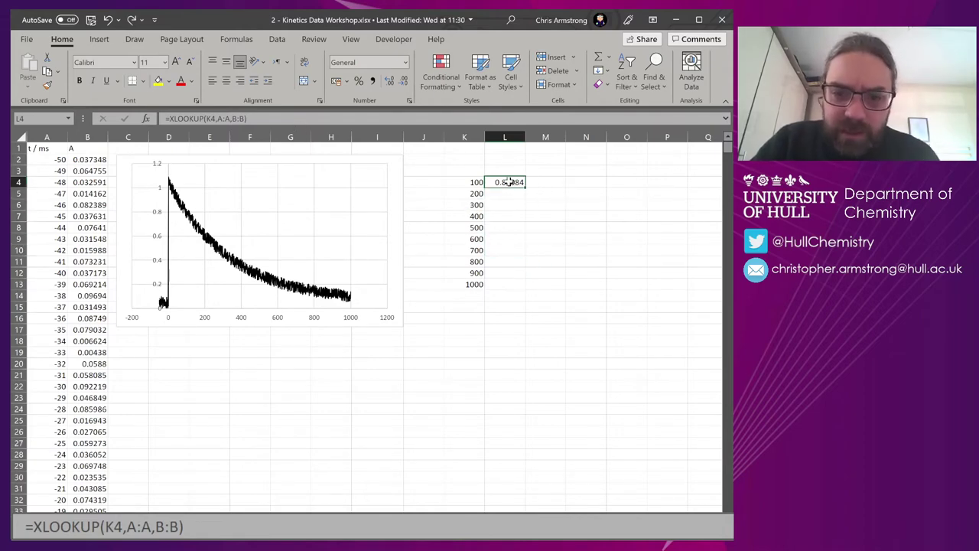
pyautogui.press('F2')
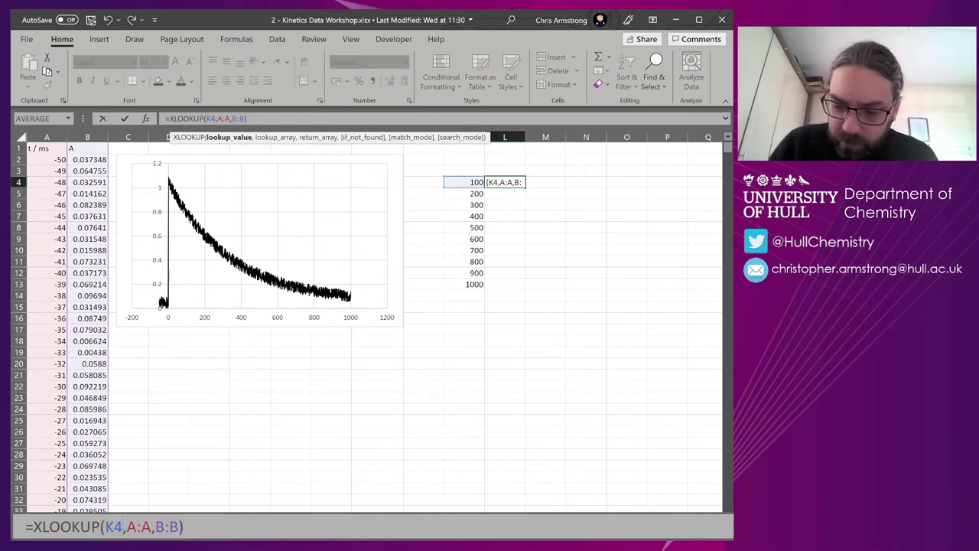
pyautogui.write('#')
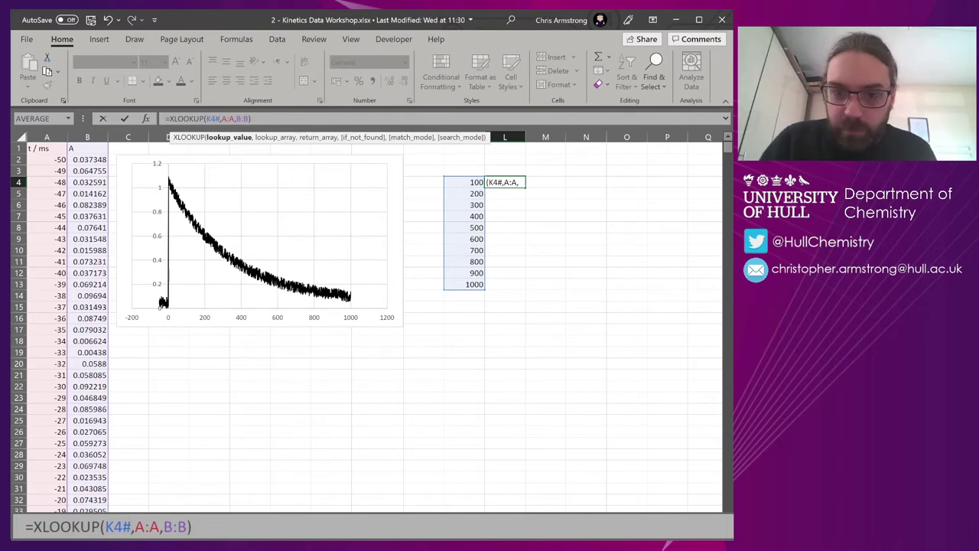
pyautogui.press('Return')
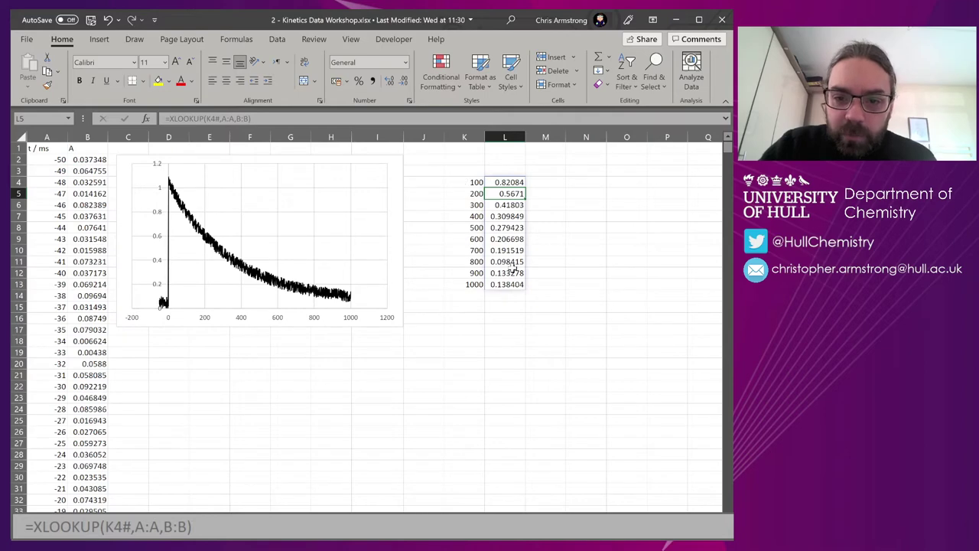
pyautogui.click(459, 181)
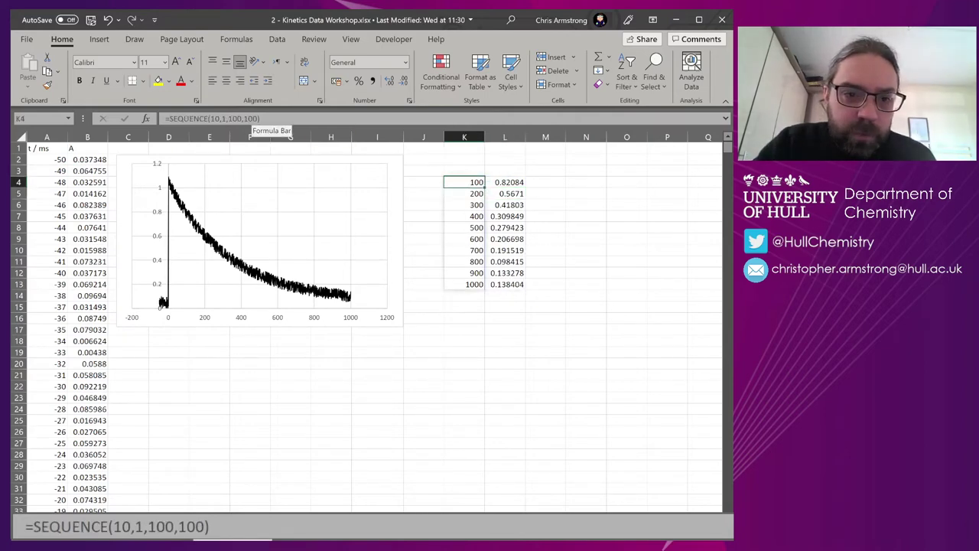
# Shorten the SEQUENCE in K4 to 5 rows and inspect the shrunken lookup spill.
pyautogui.click(206, 118)
pyautogui.press('Delete')
pyautogui.press('Delete')
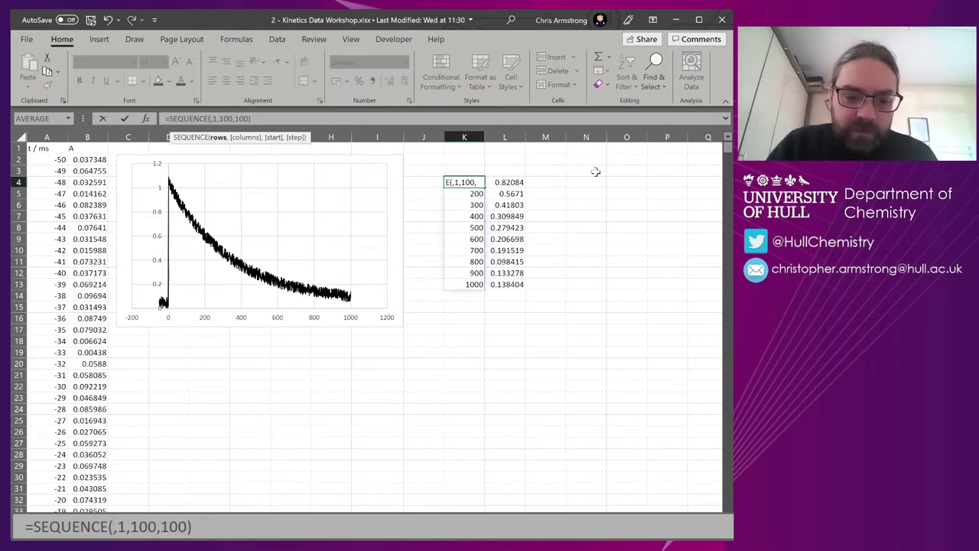
pyautogui.write('5')
pyautogui.press('Return')
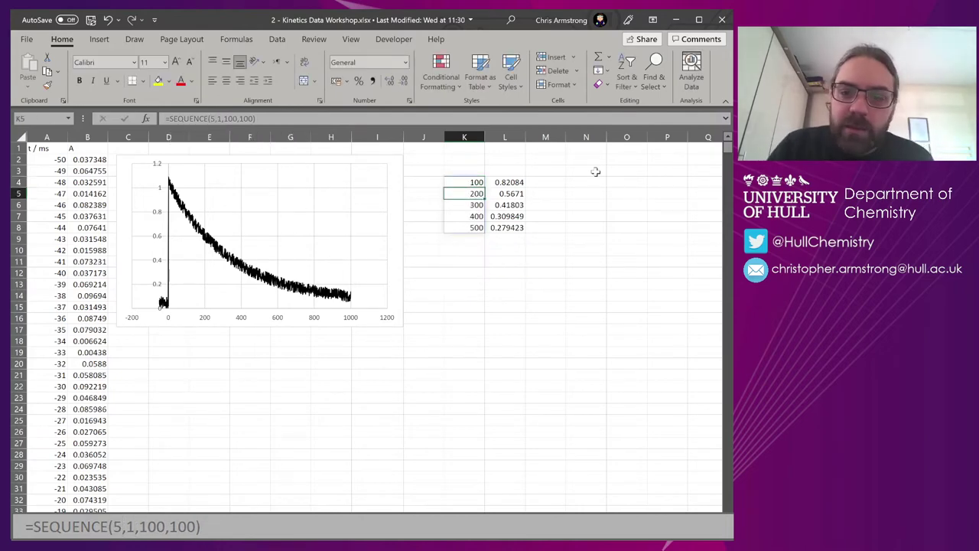
pyautogui.press('Down')
pyautogui.press('Down')
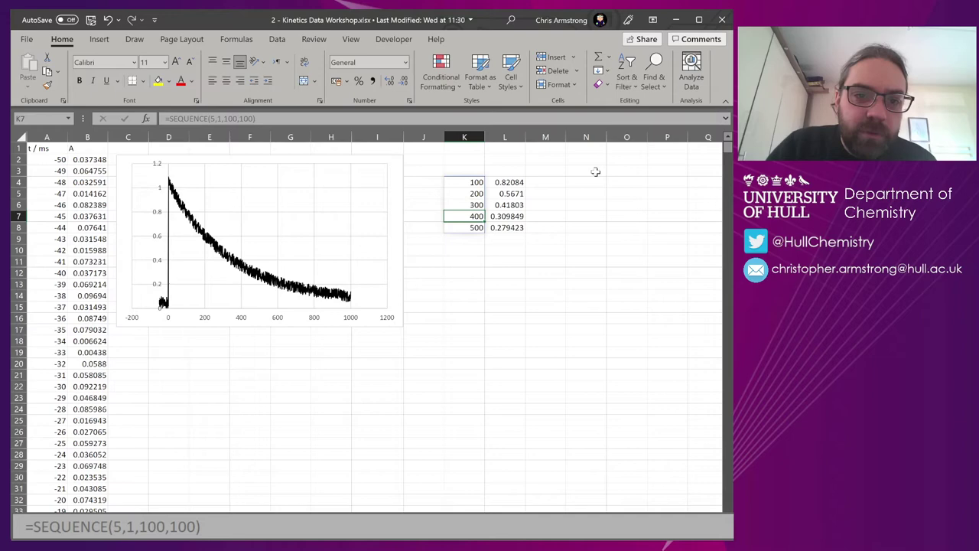
pyautogui.press('Right')
pyautogui.press('Up')
pyautogui.press('Up')
pyautogui.press('Up')
pyautogui.press('Up')
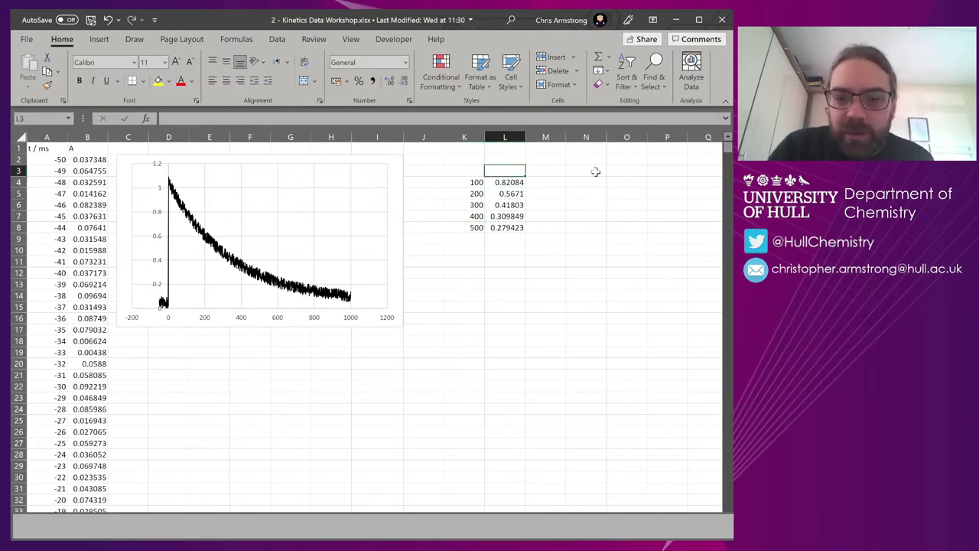
pyautogui.press('Down')
pyautogui.press('Down')
pyautogui.press('Down')
pyautogui.press('Down')
pyautogui.press('Down')
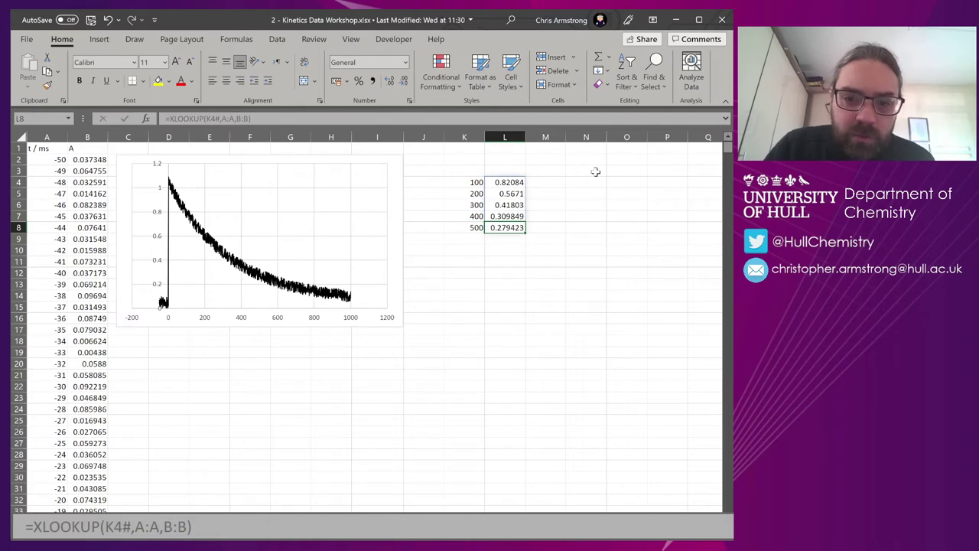
pyautogui.press('Up')
pyautogui.press('Up')
pyautogui.press('Up')
pyautogui.press('Up')
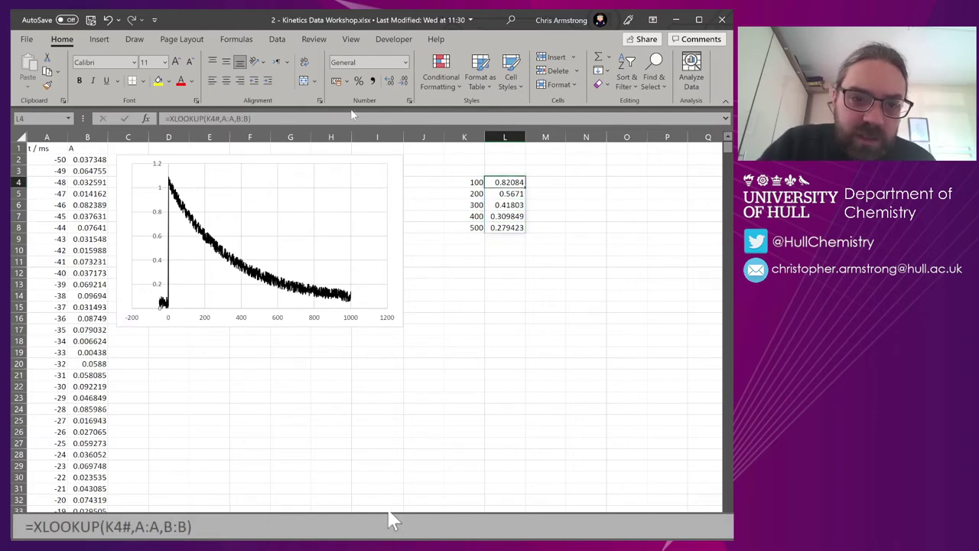
pyautogui.press('F2')
pyautogui.press('Escape')
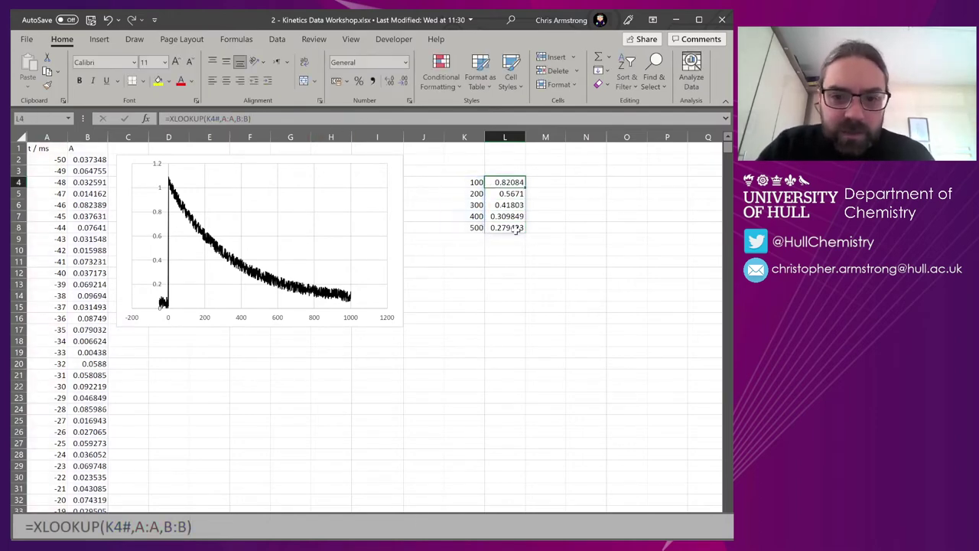
# Restore the SEQUENCE to 10 rows and move the absorbance spill from L4:L13 into column M.
pyautogui.click(456, 184)
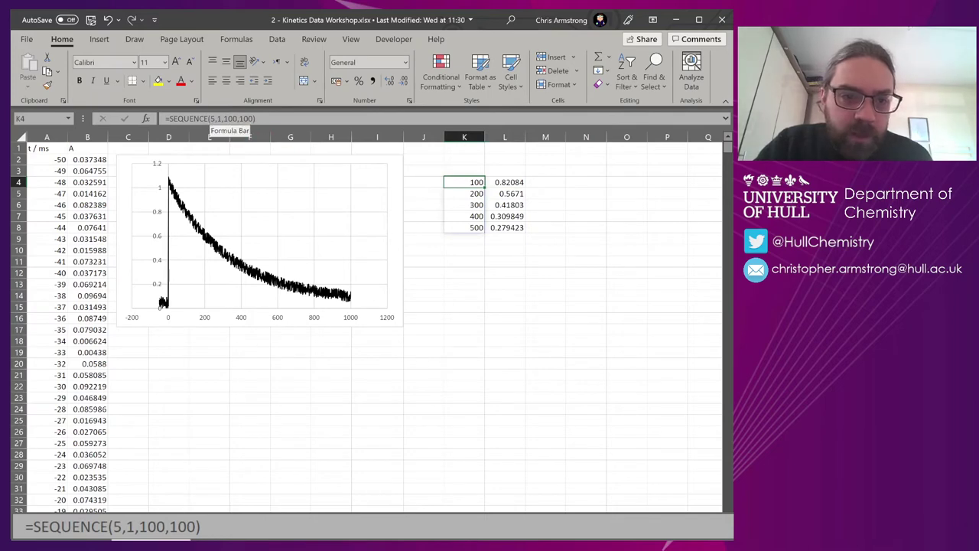
pyautogui.click(212, 118)
pyautogui.press('BackSpace')
pyautogui.write('10')
pyautogui.press('Return')
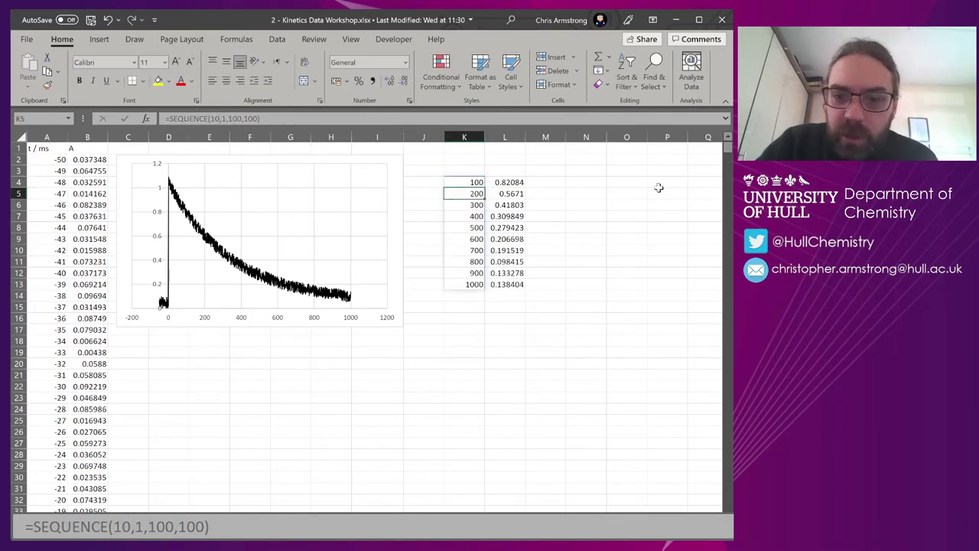
pyautogui.moveTo(516, 182); pyautogui.dragTo(566, 294)
# Enter =K4#/1000 in L4 so times in seconds, 0.1–1, spill down column L.
pyautogui.click(509, 183)
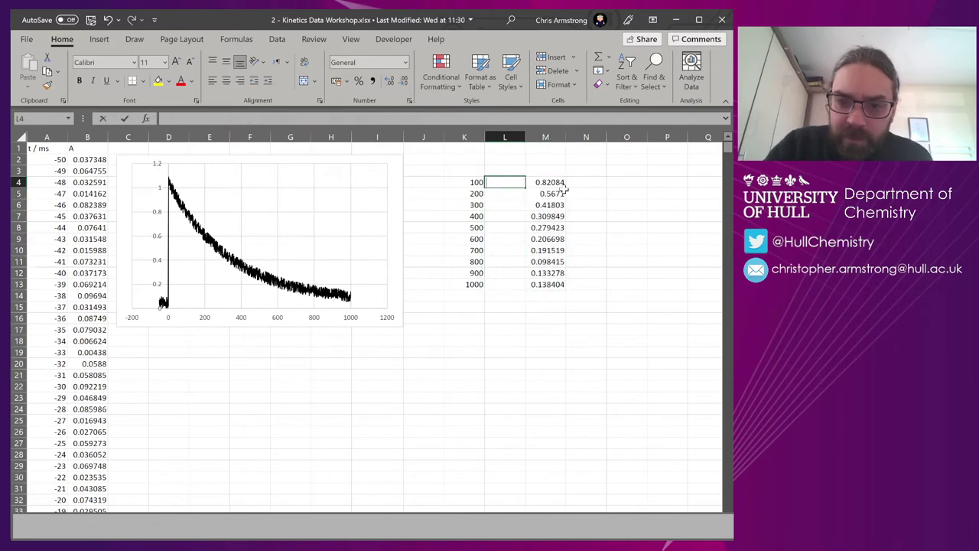
pyautogui.write('=K4/1')
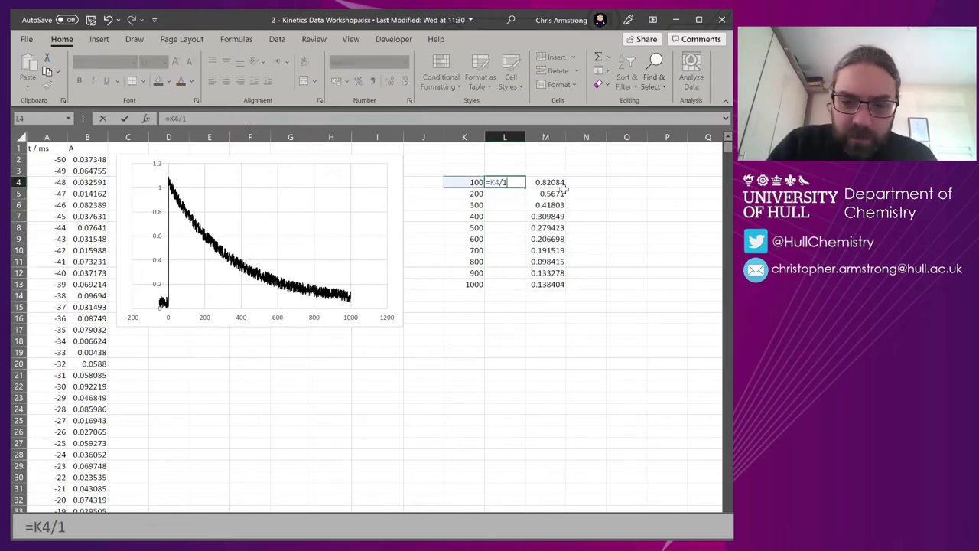
pyautogui.write('000')
pyautogui.press('Return')
pyautogui.press('Up')
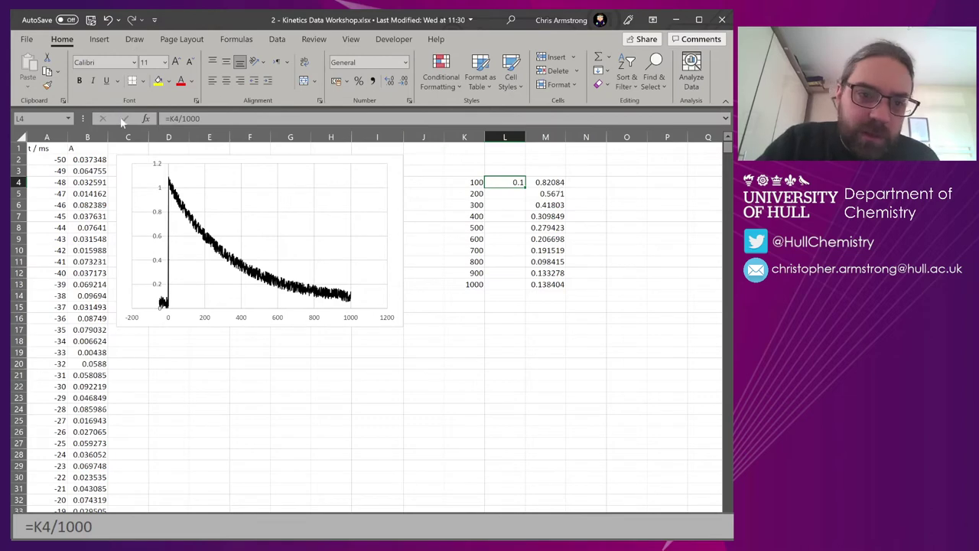
pyautogui.click(182, 119)
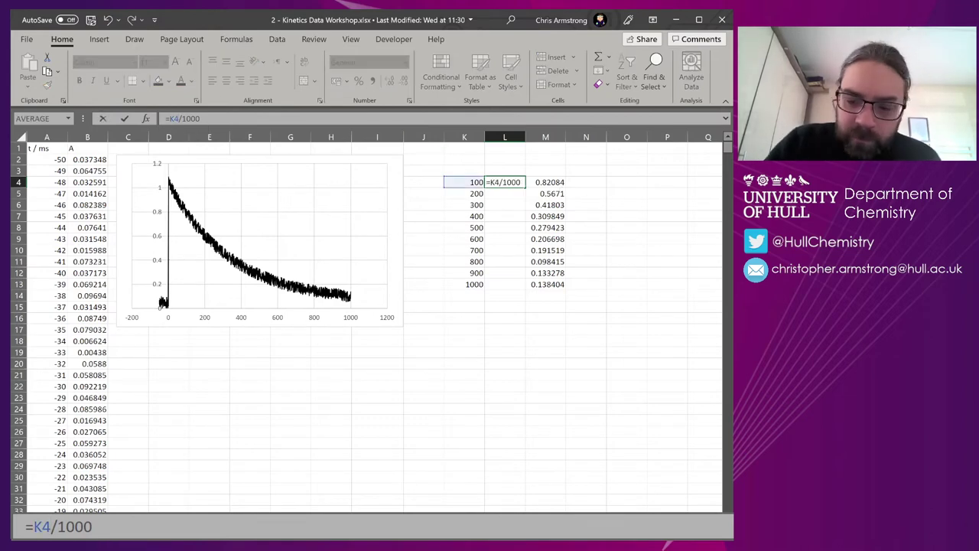
pyautogui.write('#')
pyautogui.press('Return')
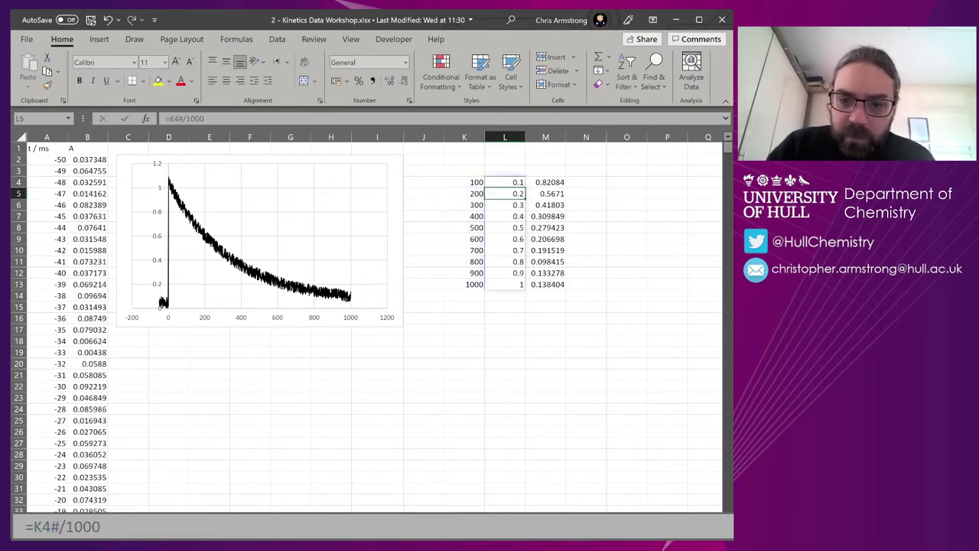
pyautogui.click(517, 184)
pyautogui.hotkey('ctrl', 'shift', 'Down')
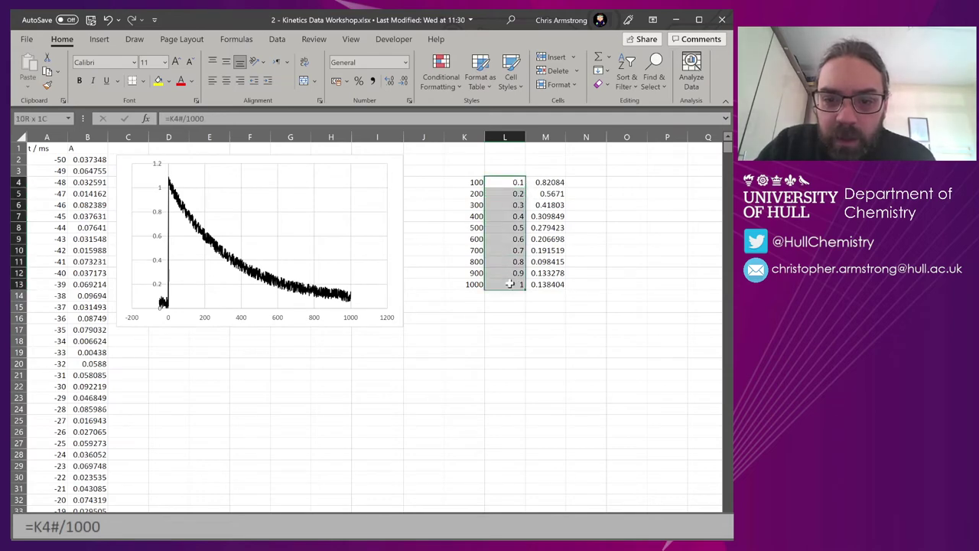
# Type the headers t / ms, t / s, A and ln(A) in K3:N3.
pyautogui.click(483, 170)
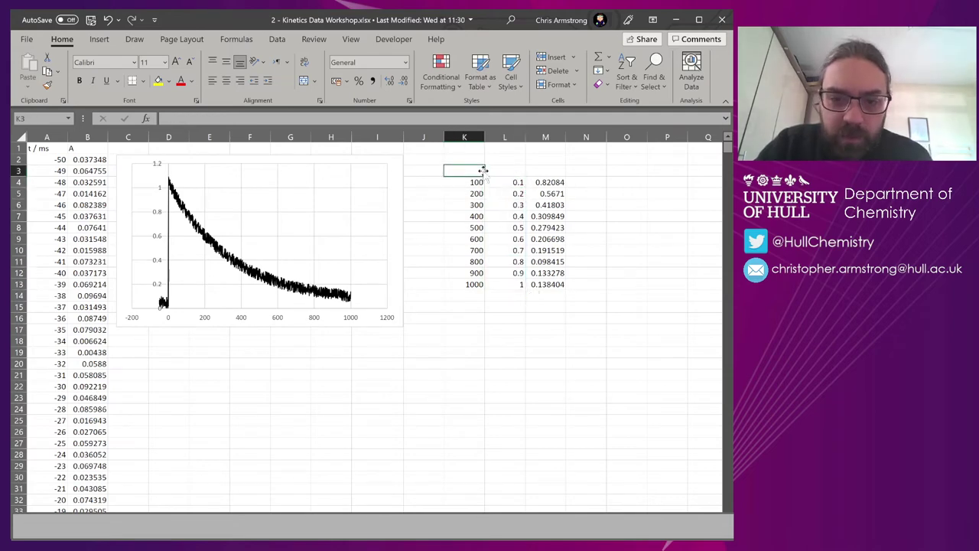
pyautogui.write('t / ms')
pyautogui.press('Tab')
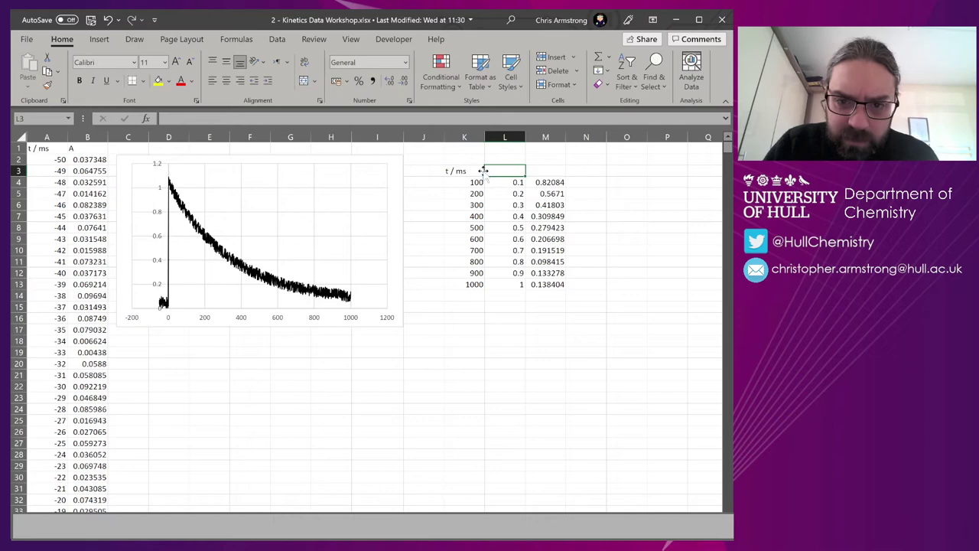
pyautogui.write('t / s')
pyautogui.press('Tab')
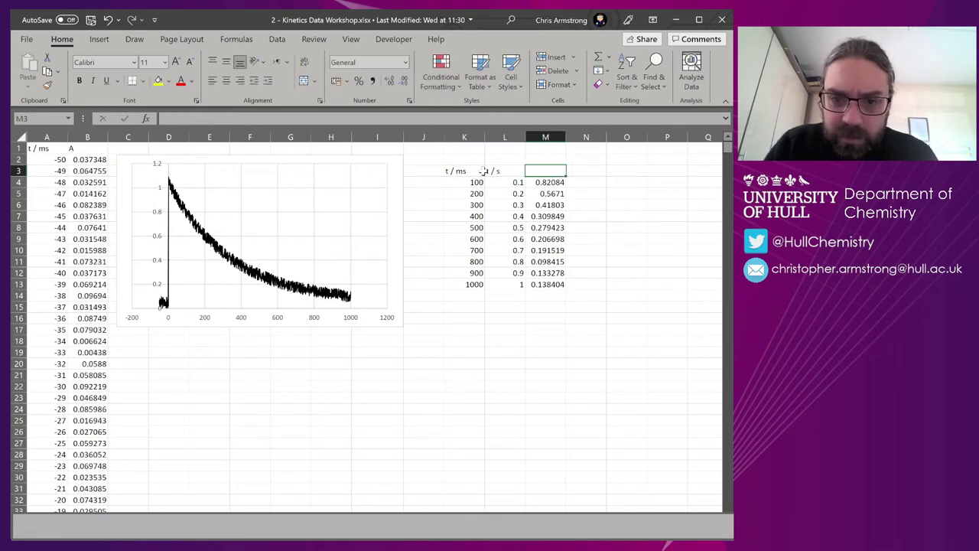
pyautogui.write('A')
pyautogui.press('Tab')
pyautogui.write('ln(A)')
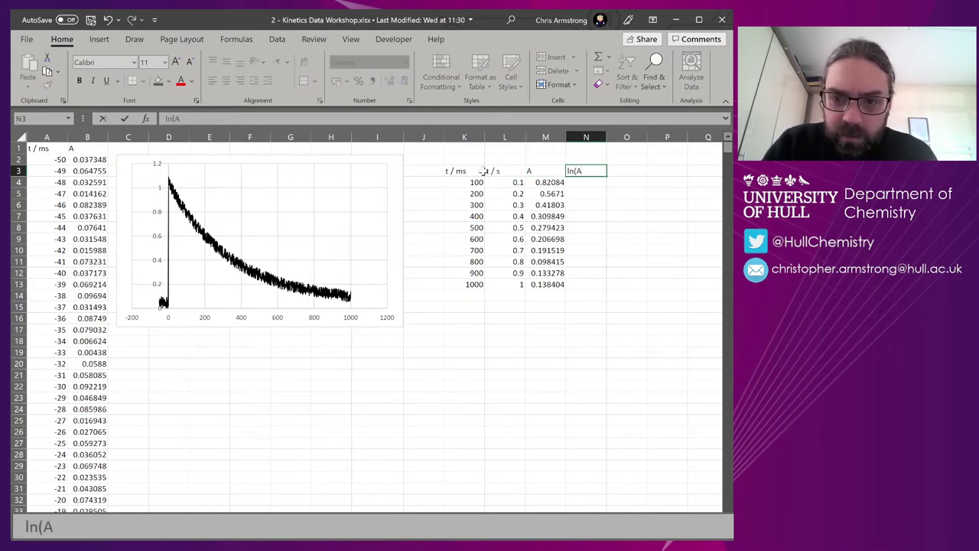
pyautogui.press('Return')
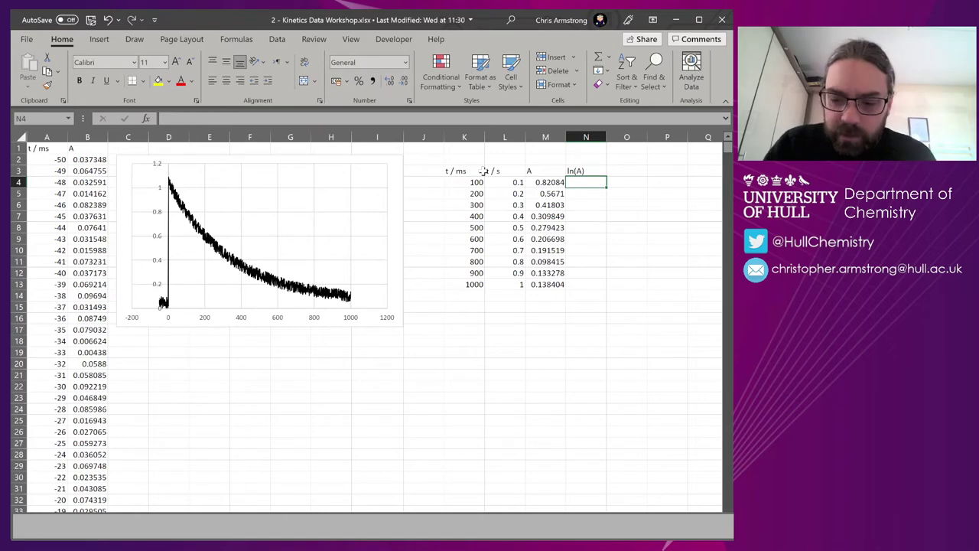
# Enter =LN(M4#) in N4 so ln(A) spills from -0.19743 to -1.97758.
pyautogui.write('=LN(')
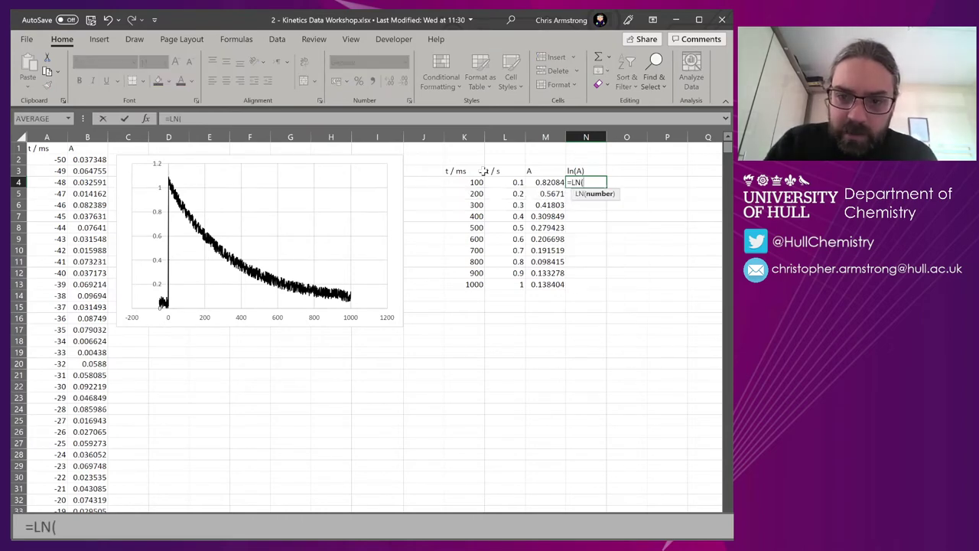
pyautogui.press('Left')
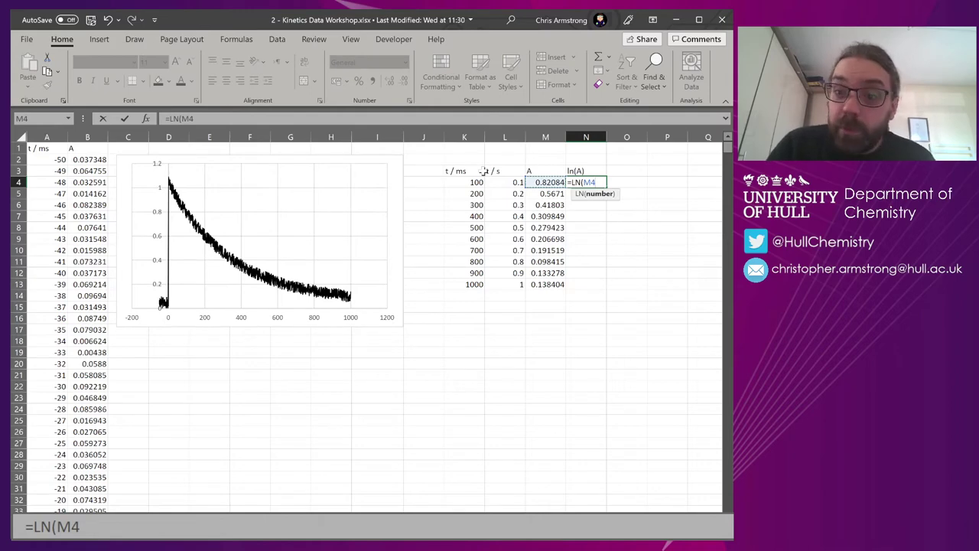
pyautogui.hotkey('ctrl', 'shift', 'Down')
pyautogui.write(')')
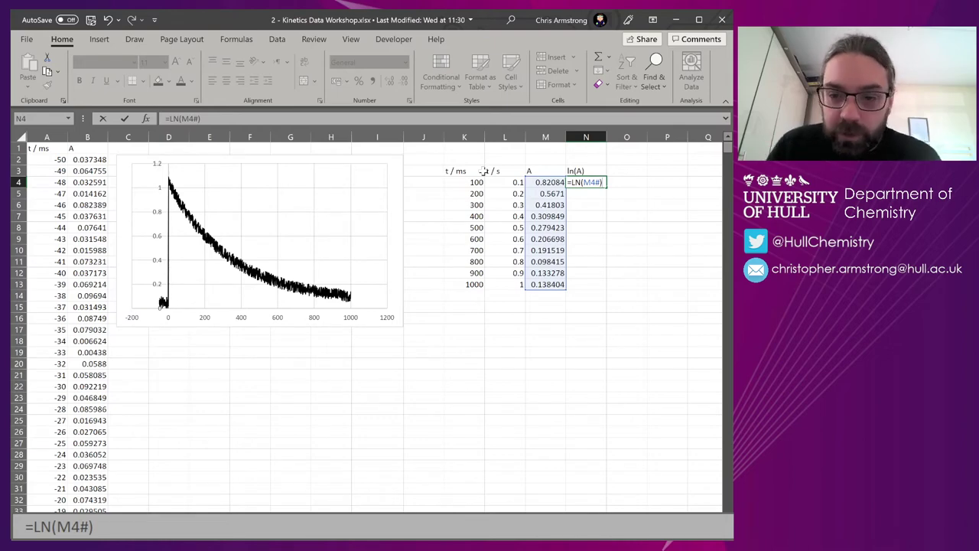
pyautogui.press('Return')
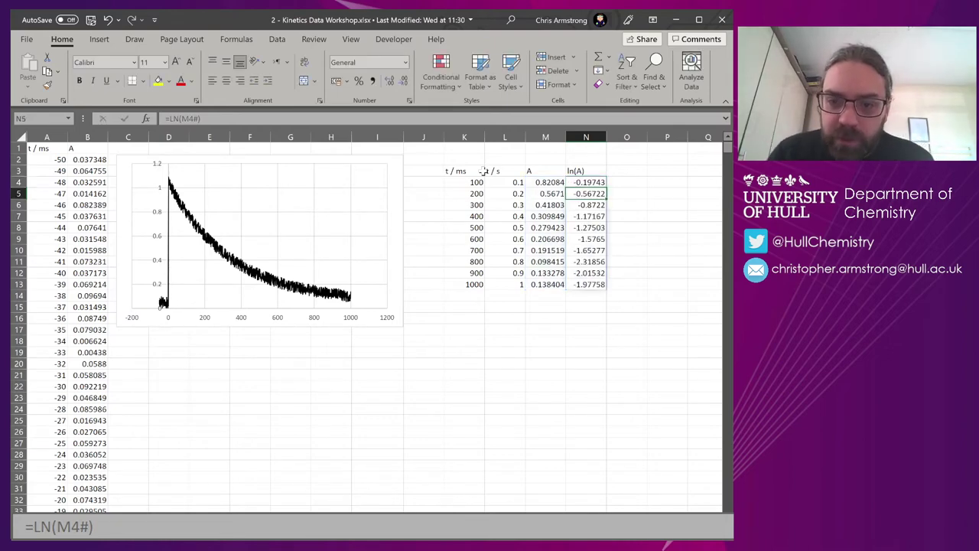
# Try a SEQUENCE step of 200 for the time column.
pyautogui.press('Up')
pyautogui.hotkey('shift', 'Down')
pyautogui.hotkey('shift', 'Down')
pyautogui.hotkey('shift', 'Down')
pyautogui.hotkey('shift', 'Down')
pyautogui.hotkey('shift', 'Down')
pyautogui.hotkey('shift', 'Down')
pyautogui.hotkey('shift', 'Down')
pyautogui.hotkey('shift', 'Down')
pyautogui.hotkey('shift', 'Down')
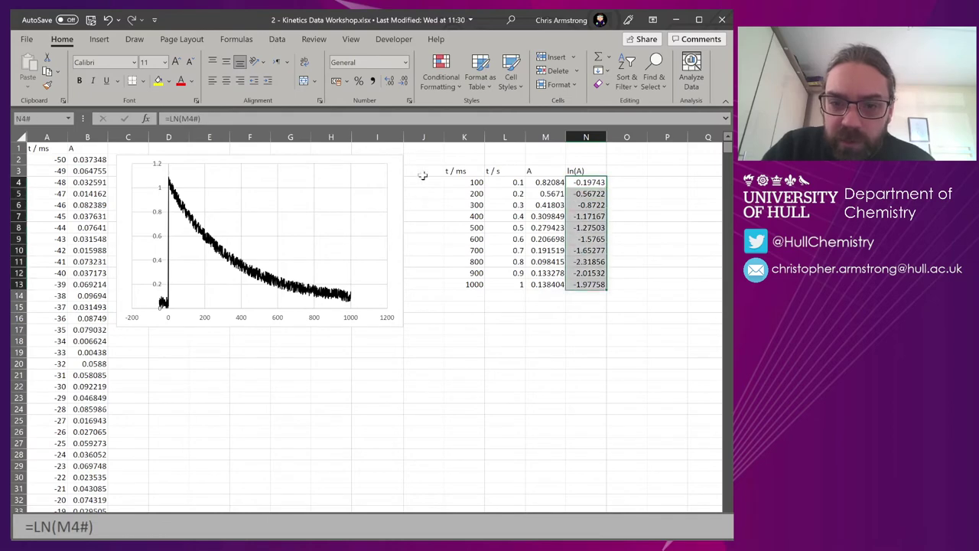
pyautogui.click(478, 189)
pyautogui.doubleClick(232, 118)
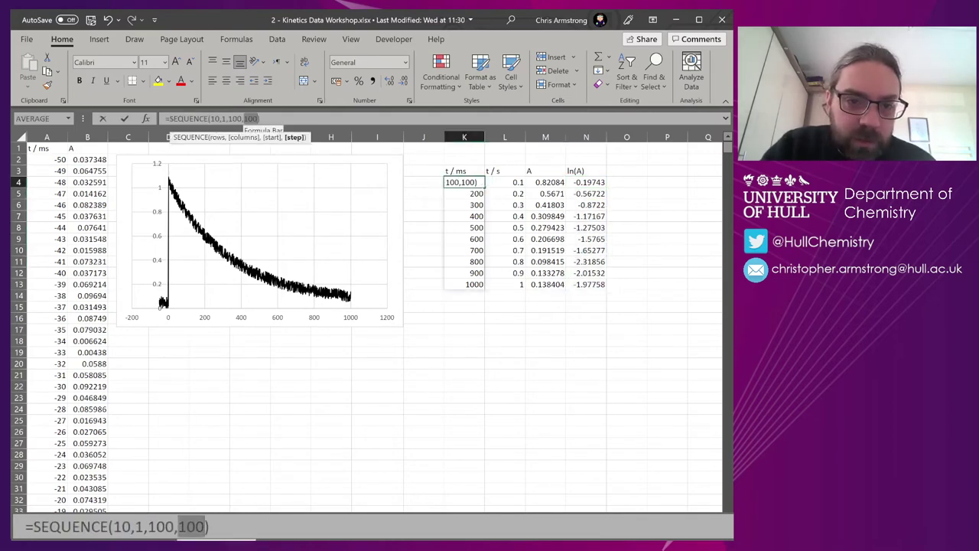
pyautogui.write('200')
pyautogui.press('Return')
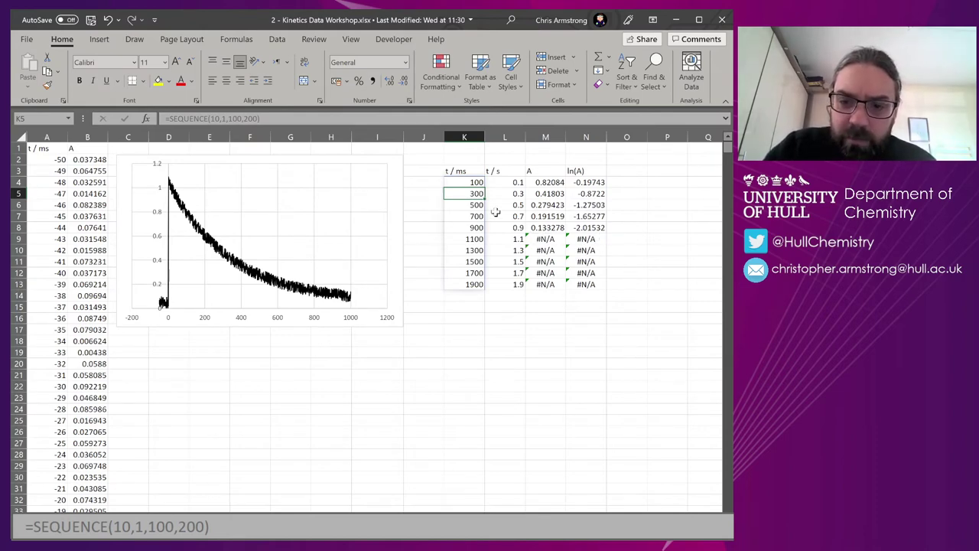
# Set the step to 50 for times 100–550 ms, and move the table down two rows.
pyautogui.click(470, 182)
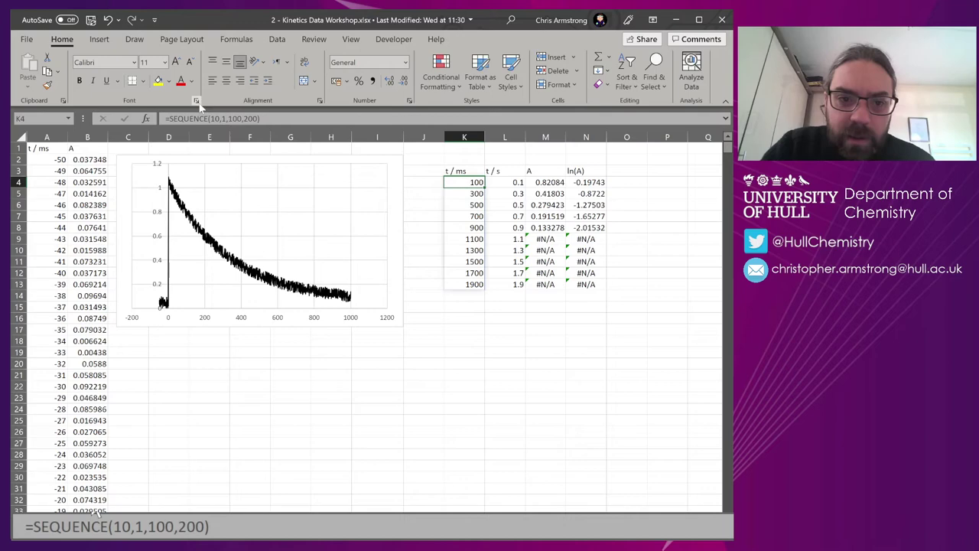
pyautogui.click(243, 118)
pyautogui.press('BackSpace')
pyautogui.write('5')
pyautogui.press('Delete')
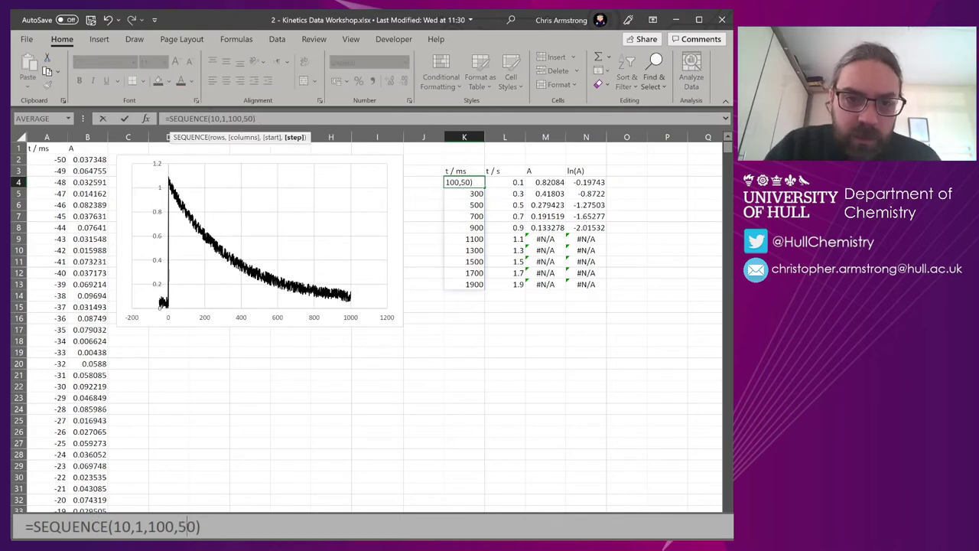
pyautogui.press('Return')
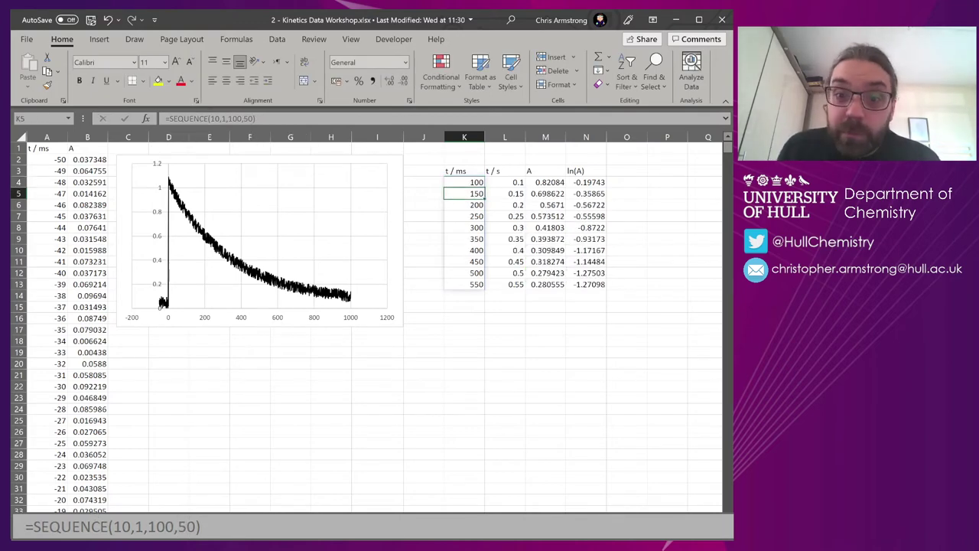
pyautogui.moveTo(462, 170); pyautogui.dragTo(590, 313)
pyautogui.click(469, 160)
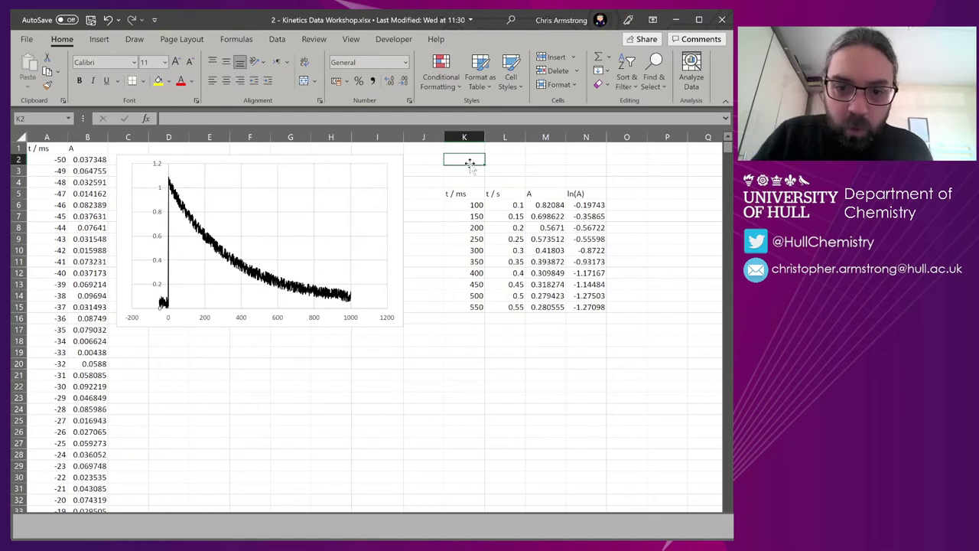
# Enter 100 in K1 with the label ms in L1, and style K1 as an Input cell.
pyautogui.press('Down')
pyautogui.press('Down')
pyautogui.press('Down')
pyautogui.press('Down')
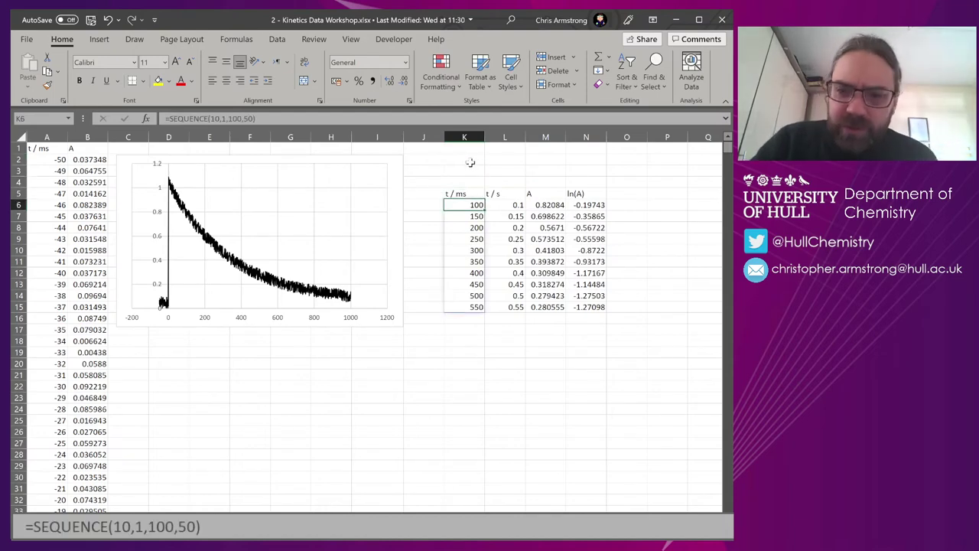
pyautogui.click(465, 148)
pyautogui.write('100')
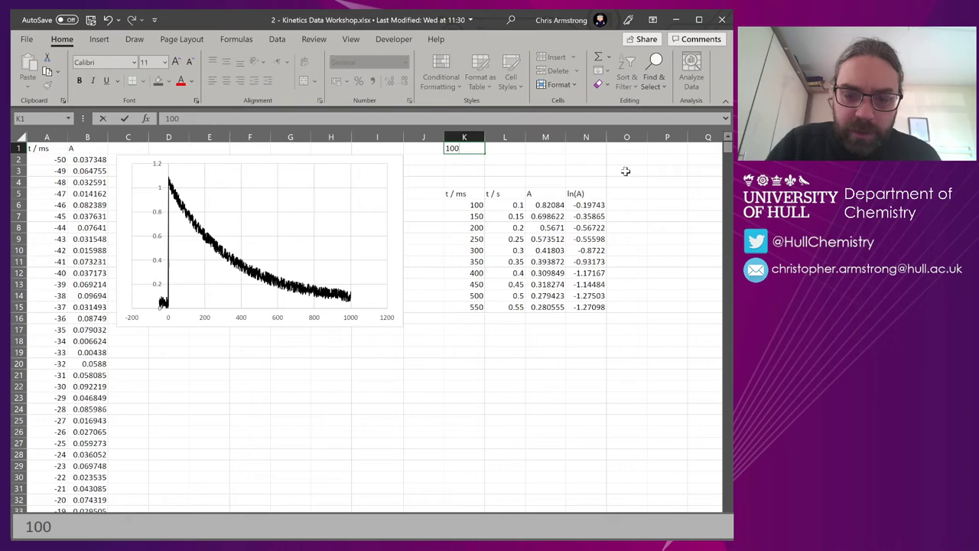
pyautogui.press('Right')
pyautogui.write('ms')
pyautogui.press('Return')
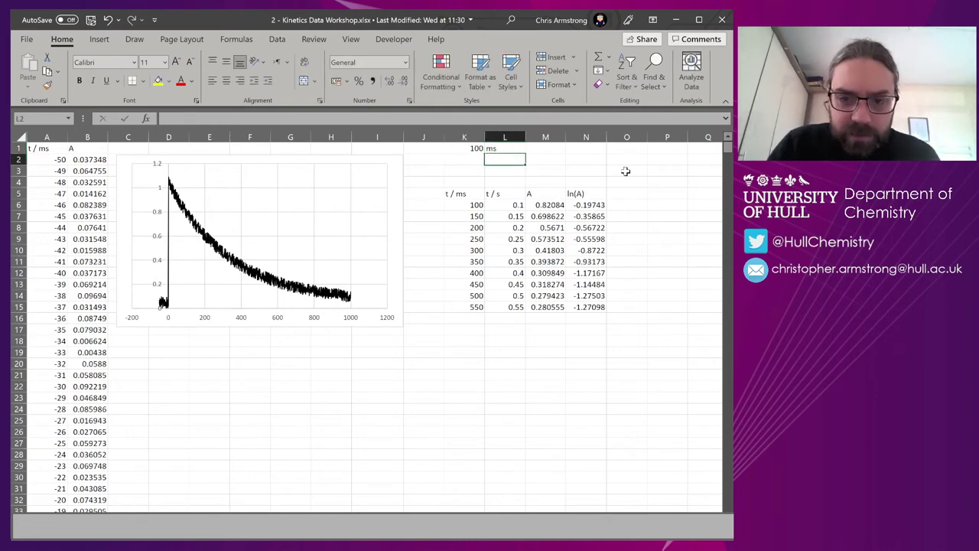
pyautogui.press('Left')
pyautogui.press('Up')
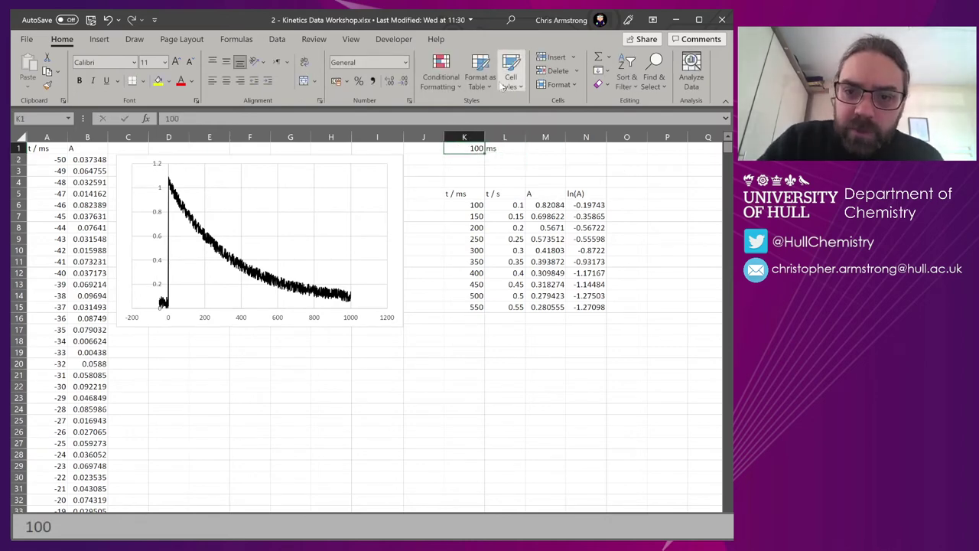
pyautogui.click(508, 80)
pyautogui.click(640, 157)
# Label L2 'step' and enter =MAX(A:A)/K1 in K2, giving 10.
pyautogui.click(459, 162)
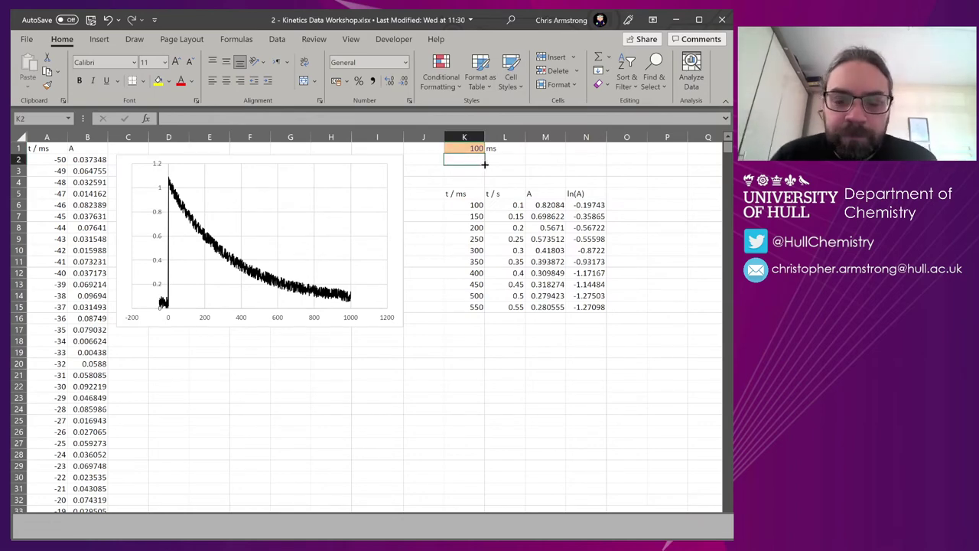
pyautogui.press('Right')
pyautogui.write('step')
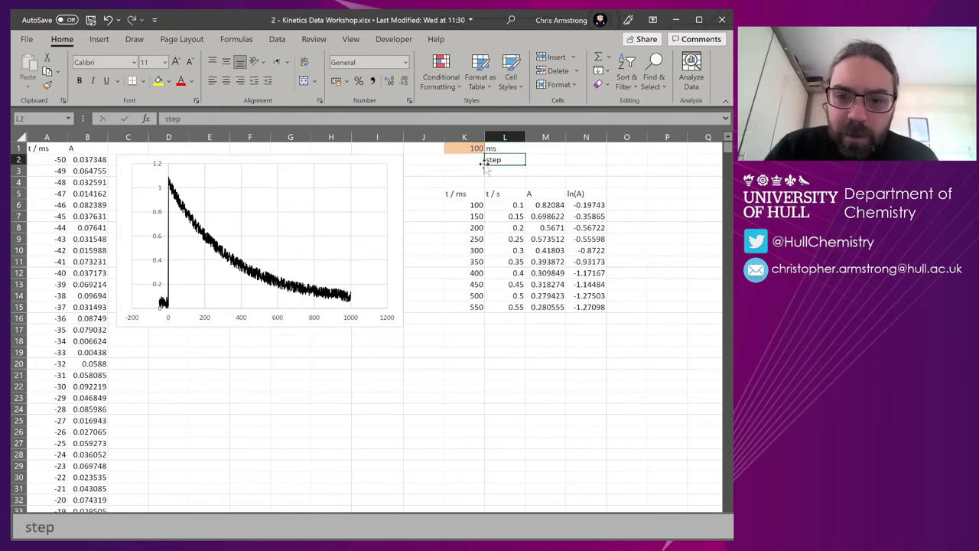
pyautogui.press('Left')
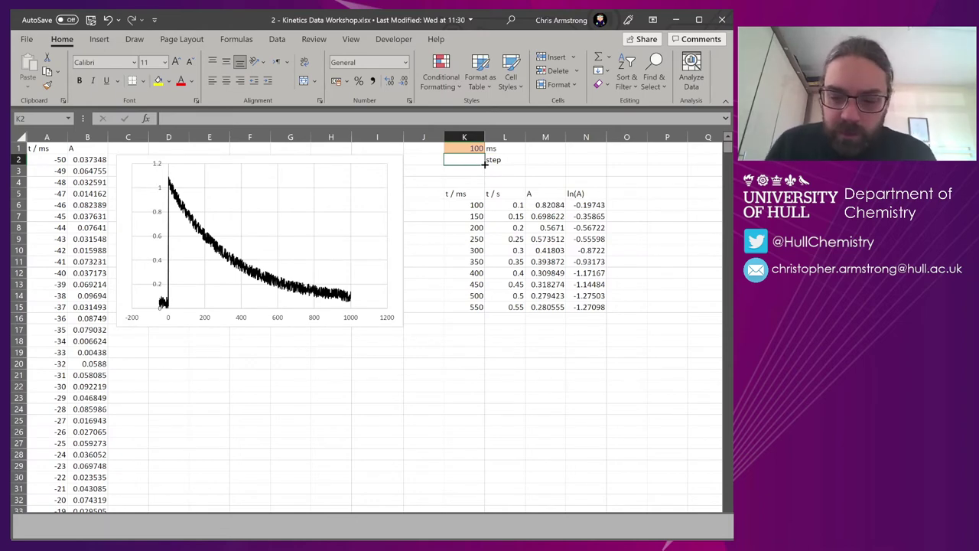
pyautogui.write('=')
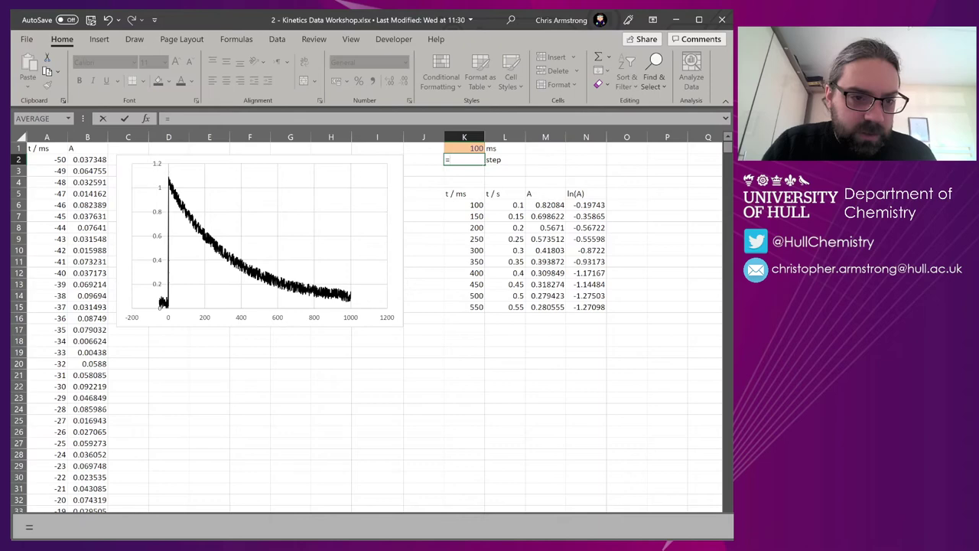
pyautogui.write('MAX')
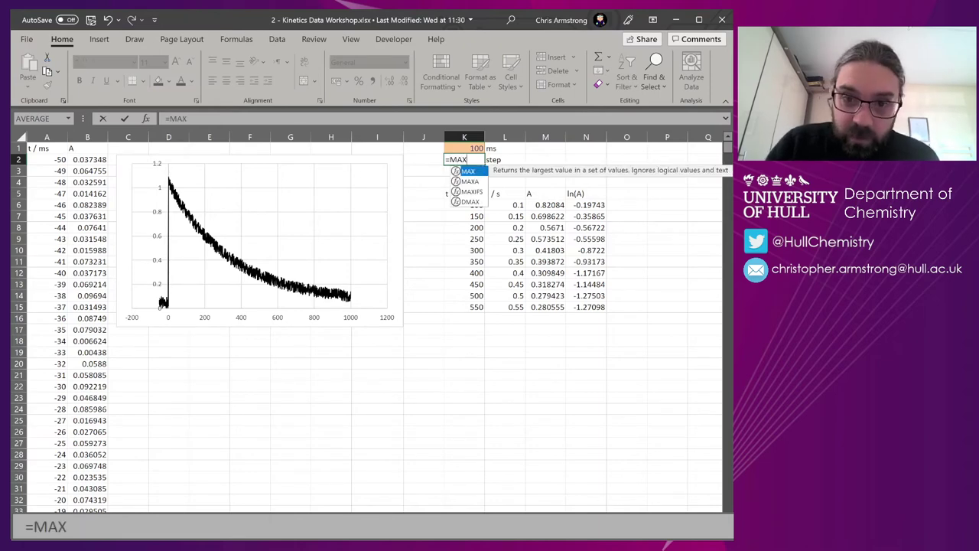
pyautogui.write('(A:A')
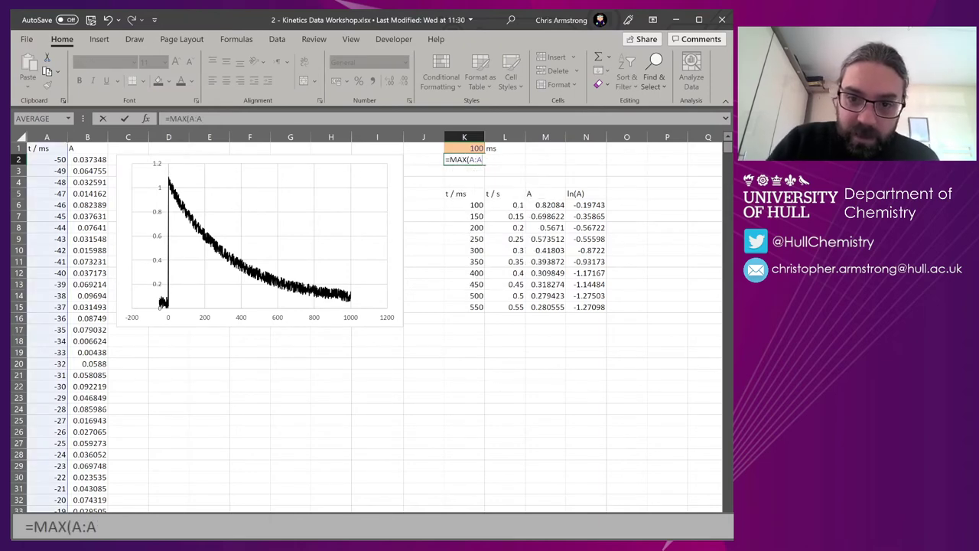
pyautogui.write(')')
pyautogui.press('Return')
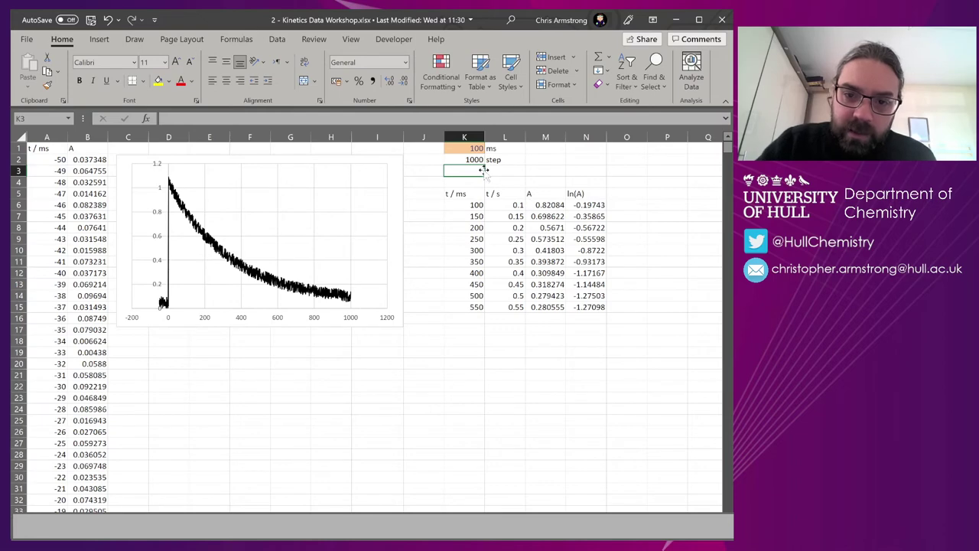
pyautogui.press('Up')
pyautogui.press('F2')
pyautogui.write('/')
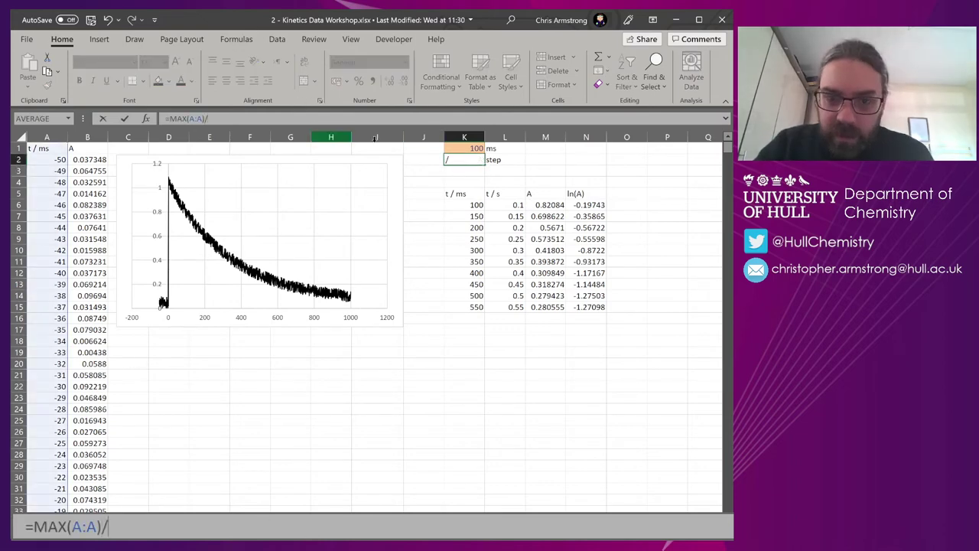
pyautogui.click(470, 147)
pyautogui.press('Return')
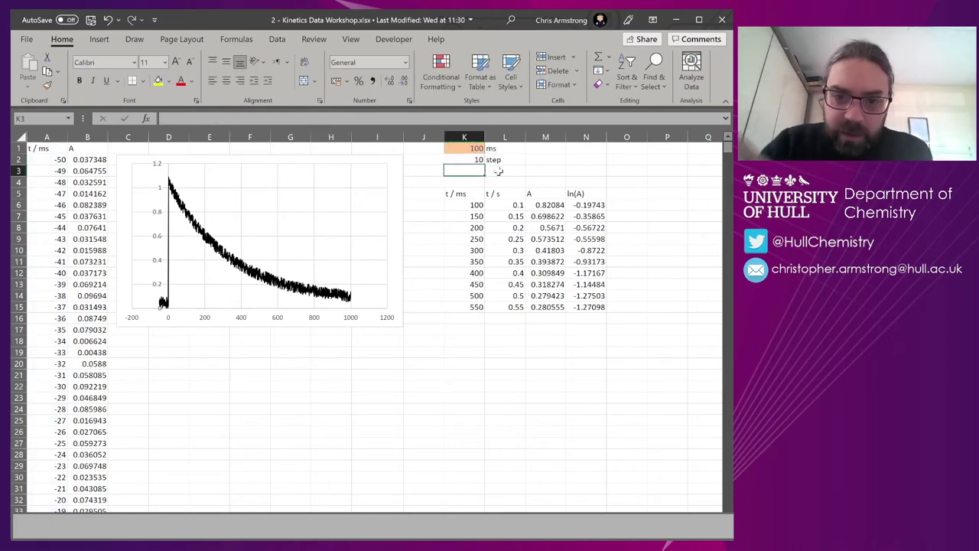
# Change the time formula in K6 to =SEQUENCE(K2,1,K1,K1).
pyautogui.click(468, 205)
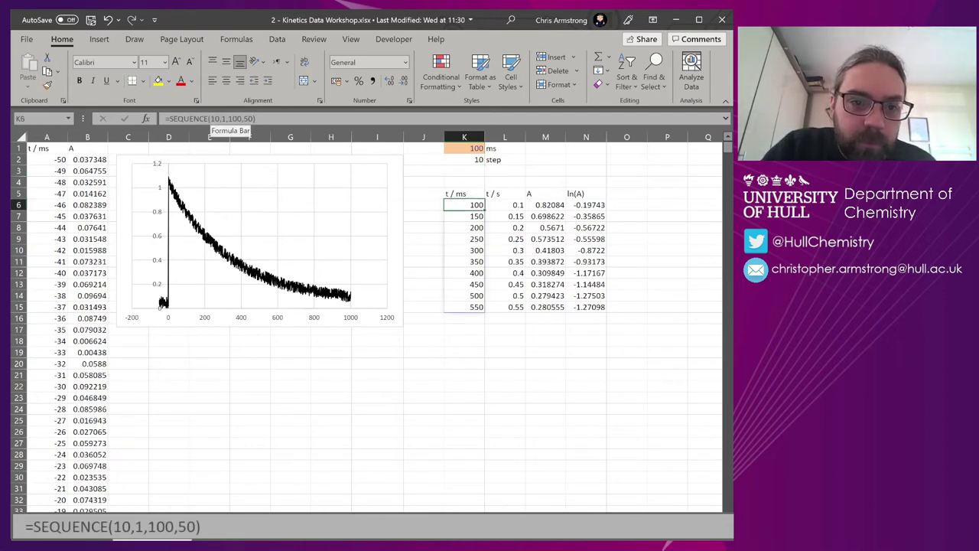
pyautogui.doubleClick(214, 119)
pyautogui.press('Delete')
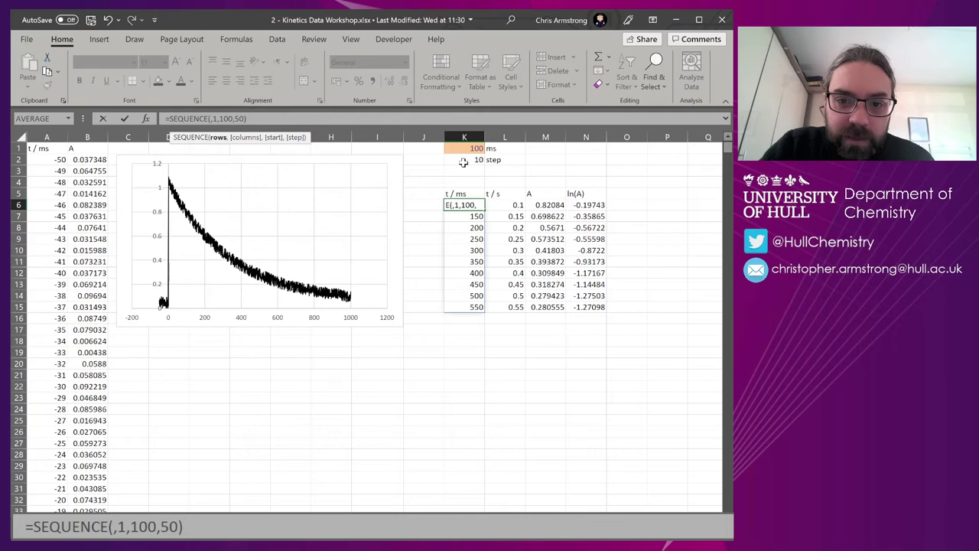
pyautogui.click(464, 160)
pyautogui.doubleClick(248, 118)
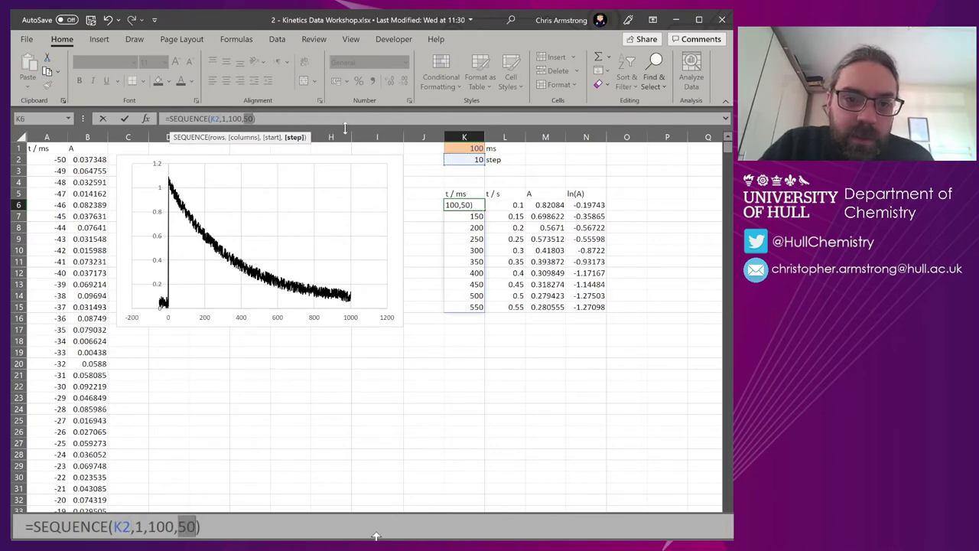
pyautogui.press('Delete')
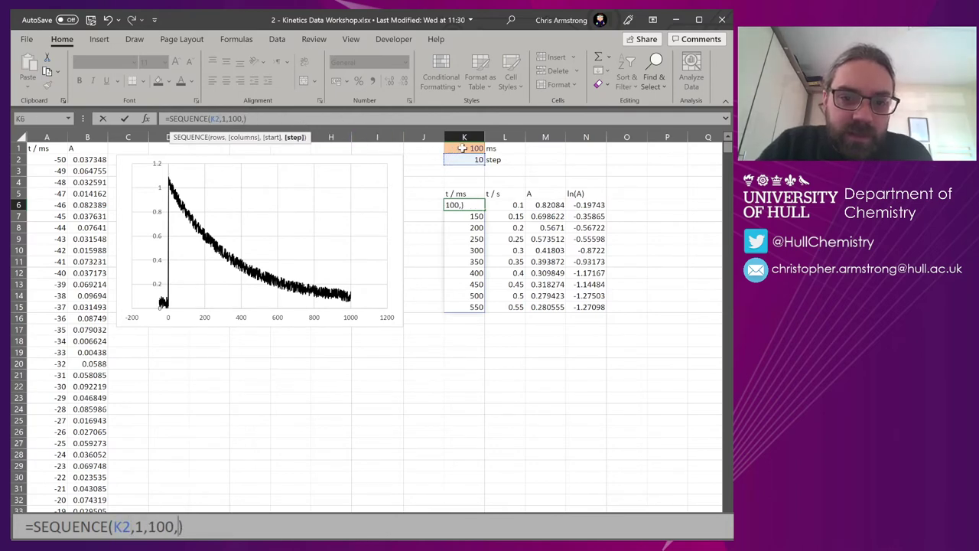
pyautogui.click(463, 148)
pyautogui.doubleClick(231, 118)
pyautogui.press('Delete')
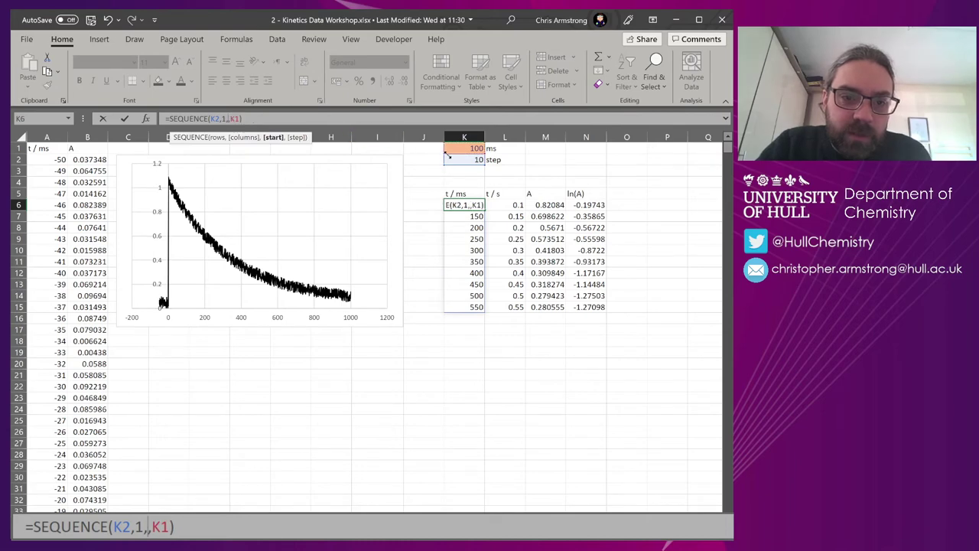
pyautogui.click(463, 150)
pyautogui.press('Return')
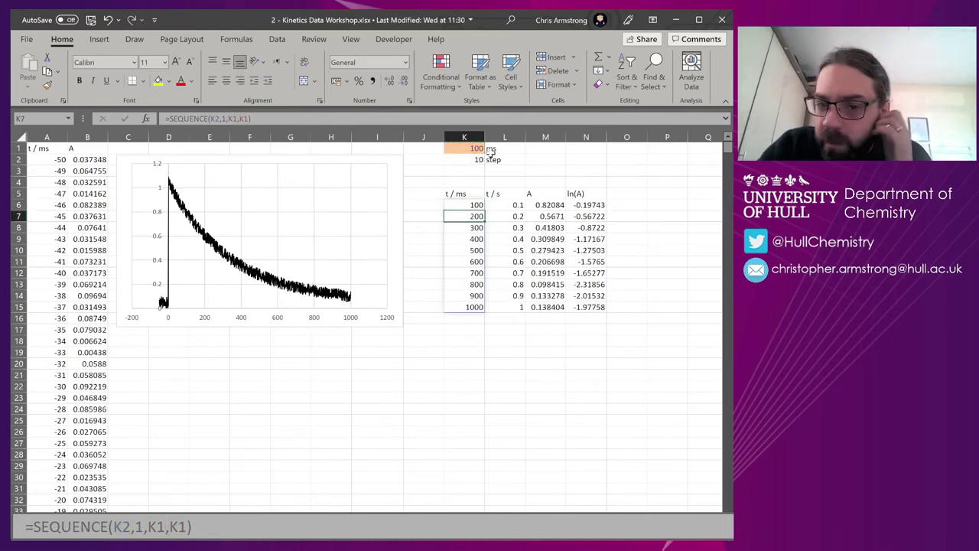
# Set K1 to 50 so the times span 50–1000 ms with step 20.
pyautogui.click(475, 150)
pyautogui.write('50')
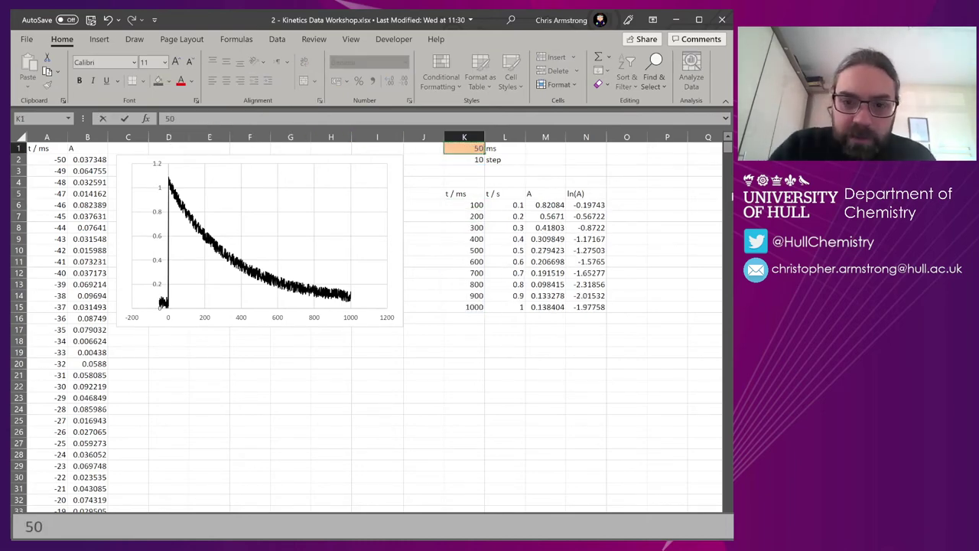
pyautogui.press('Return')
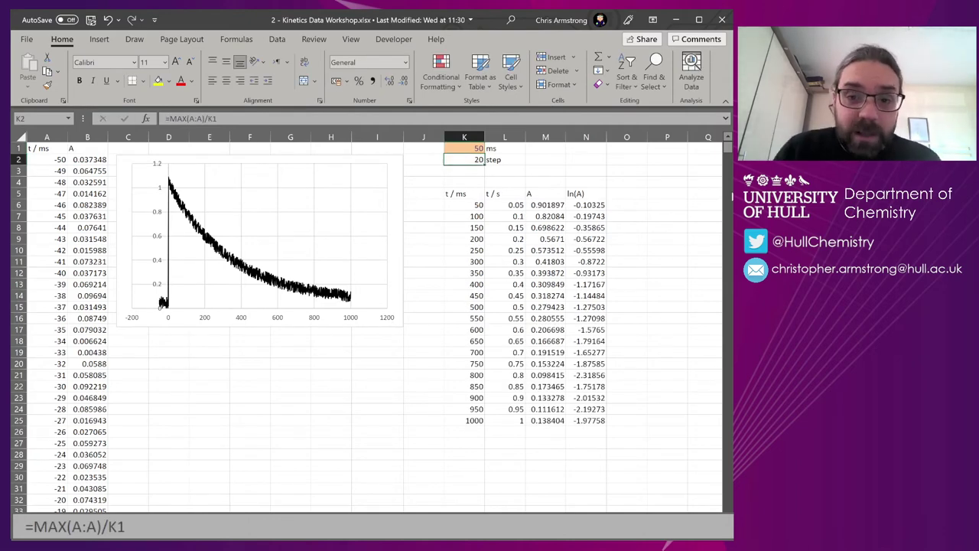
# After checking K6's SEQUENCE formula, select L6:M25 and open the Insert tab's Scatter dropdown.
pyautogui.click(468, 206)
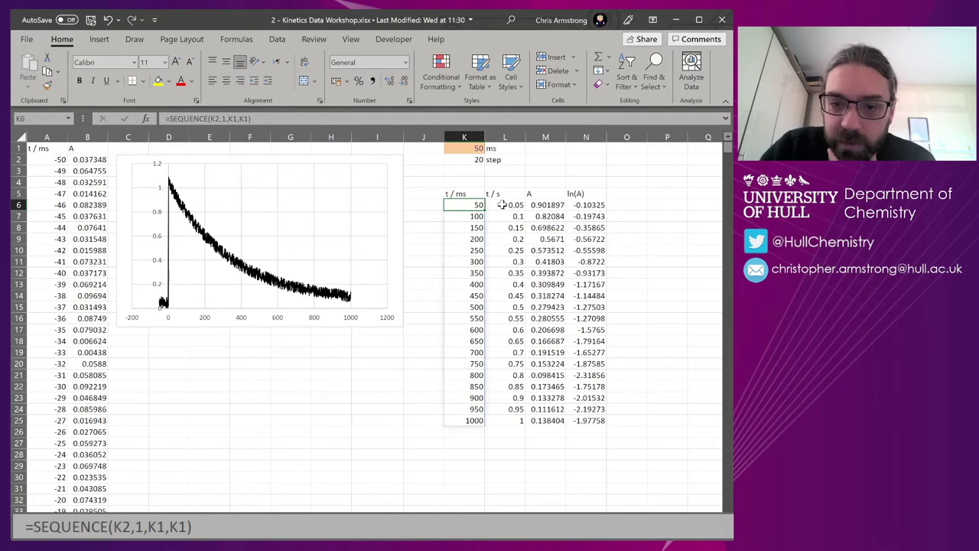
pyautogui.moveTo(503, 205); pyautogui.dragTo(555, 422)
pyautogui.click(99, 39)
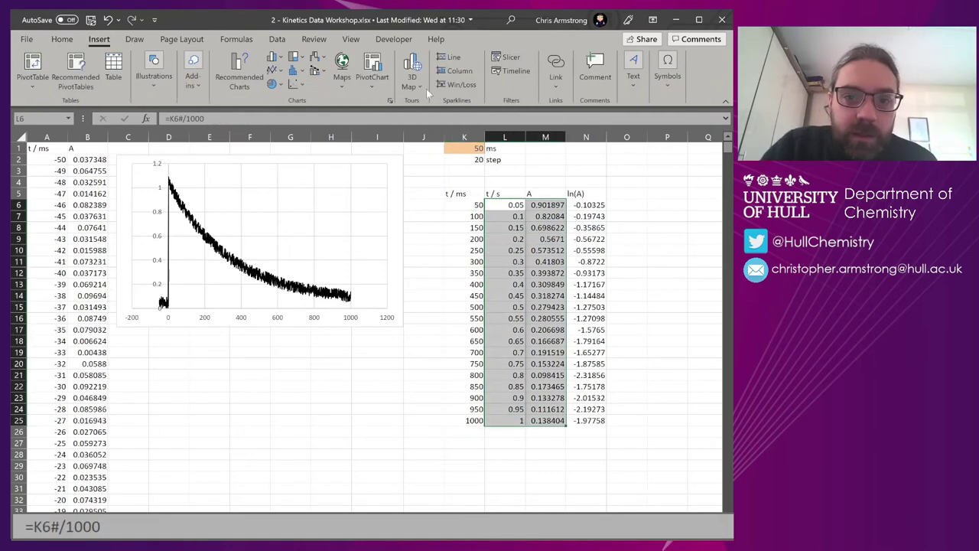
pyautogui.click(297, 84)
# Insert a scatter chart of A against t / s below the decay chart and set K1 to 100.
pyautogui.click(304, 127)
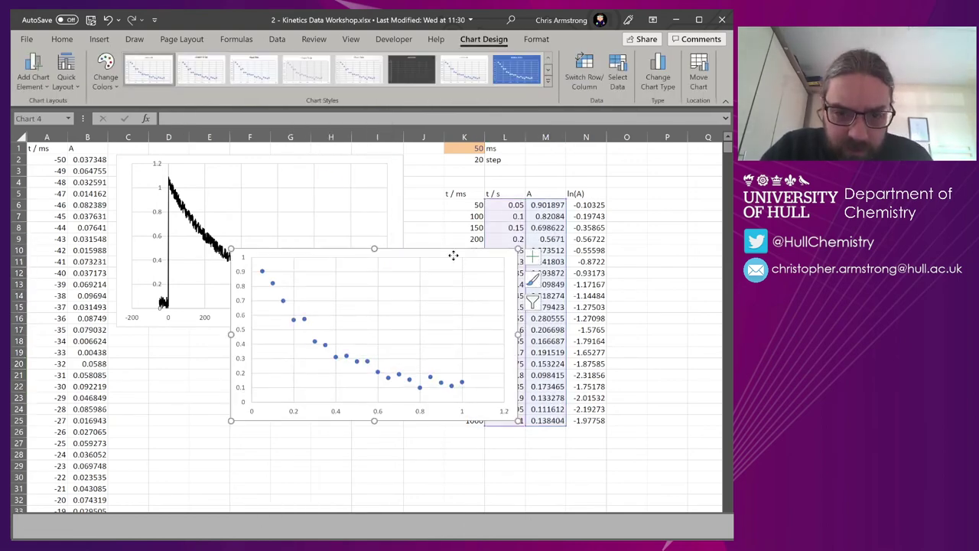
pyautogui.moveTo(453, 255); pyautogui.dragTo(346, 341)
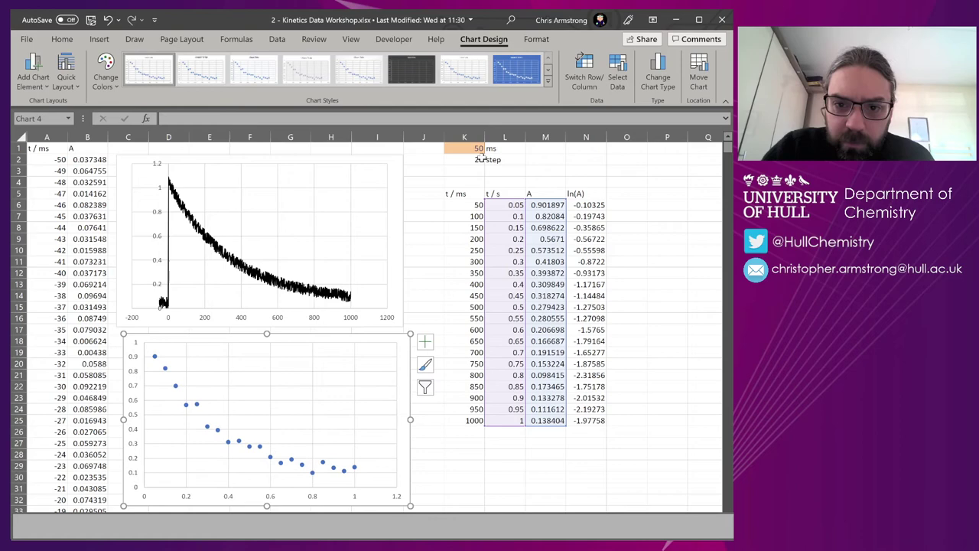
pyautogui.click(479, 152)
pyautogui.write('100')
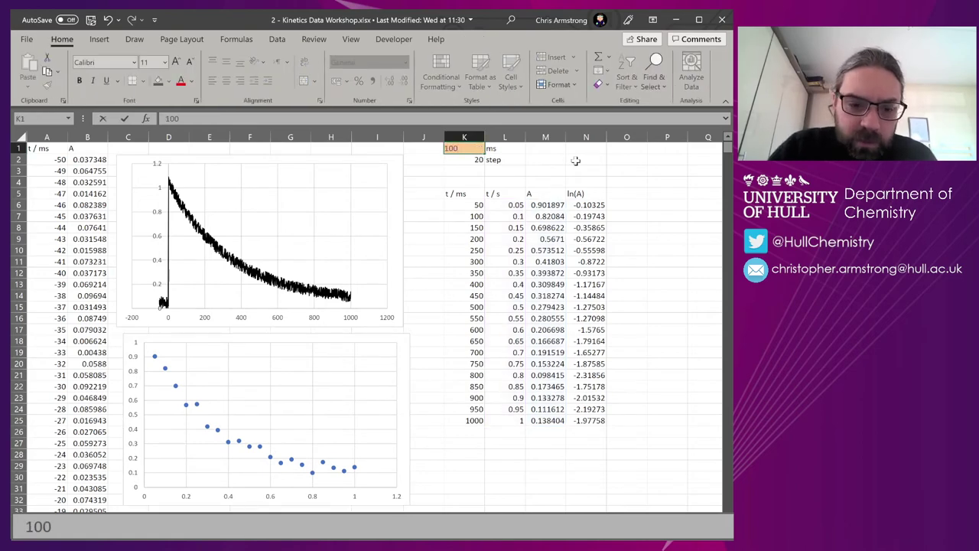
pyautogui.press('Return')
# Try an interval of 200 in K1, undo it, then set K1 back to 50.
pyautogui.press('Up')
pyautogui.write('200')
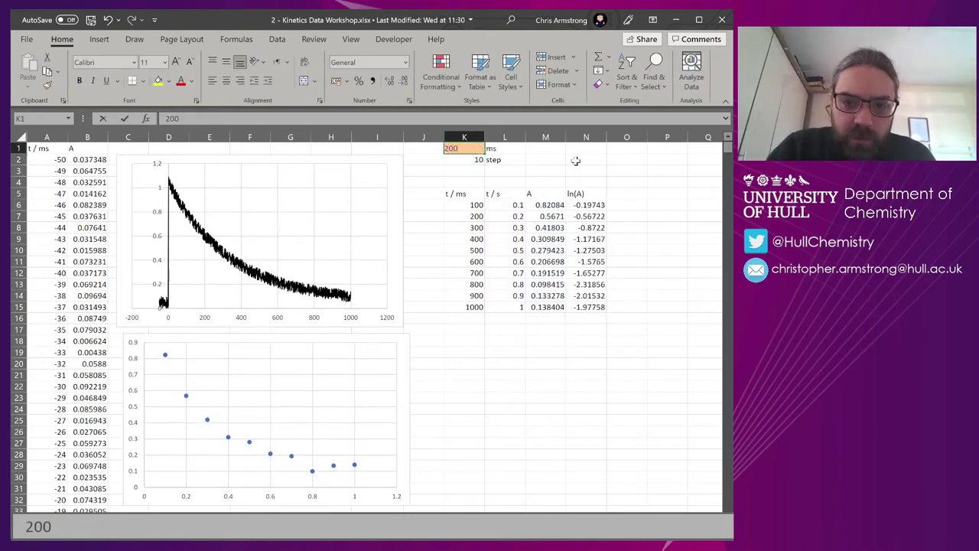
pyautogui.press('Return')
pyautogui.hotkey('ctrl', 'z')
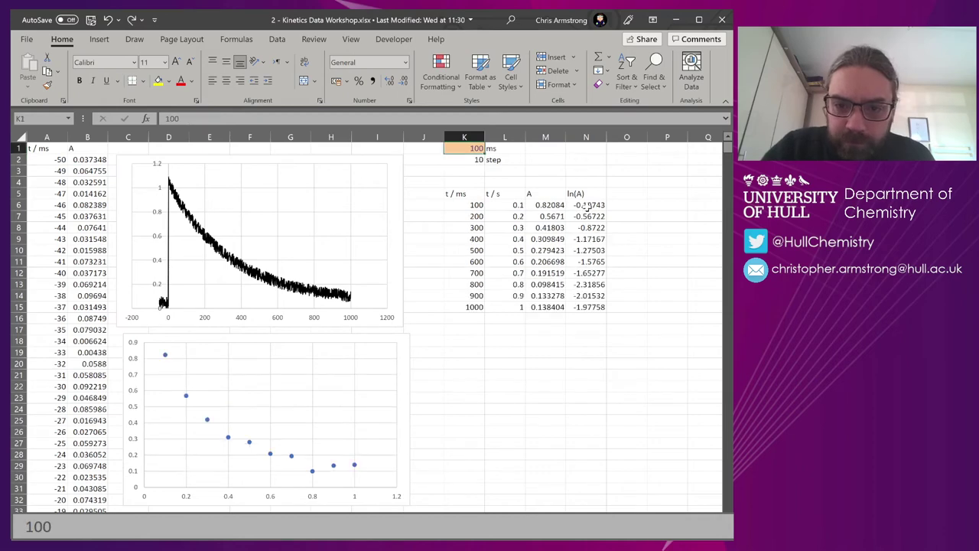
pyautogui.write('50')
pyautogui.press('Return')
pyautogui.press('Up')
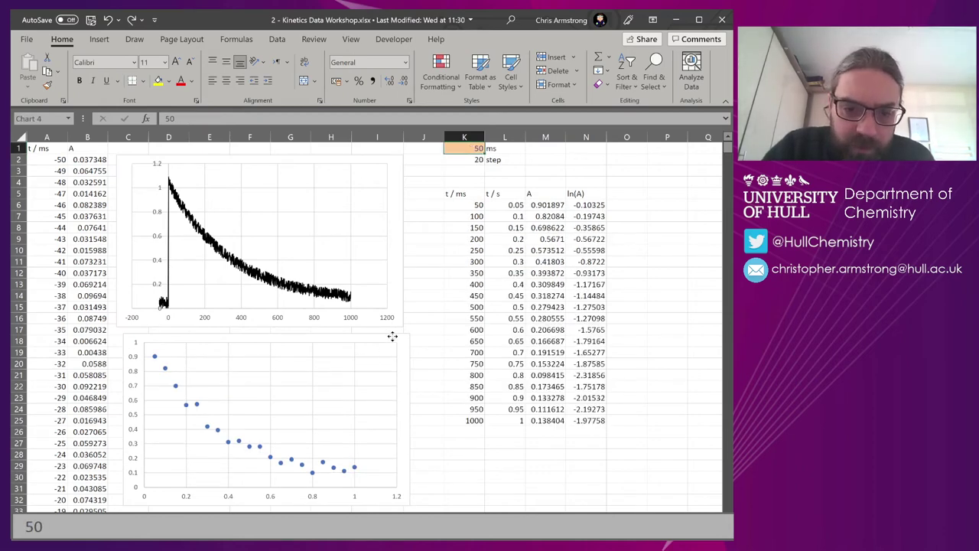
# Switch the chart's Y data from A to ln(A) and add a linear trendline.
pyautogui.click(391, 338)
pyautogui.moveTo(578, 217); pyautogui.dragTo(612, 218)
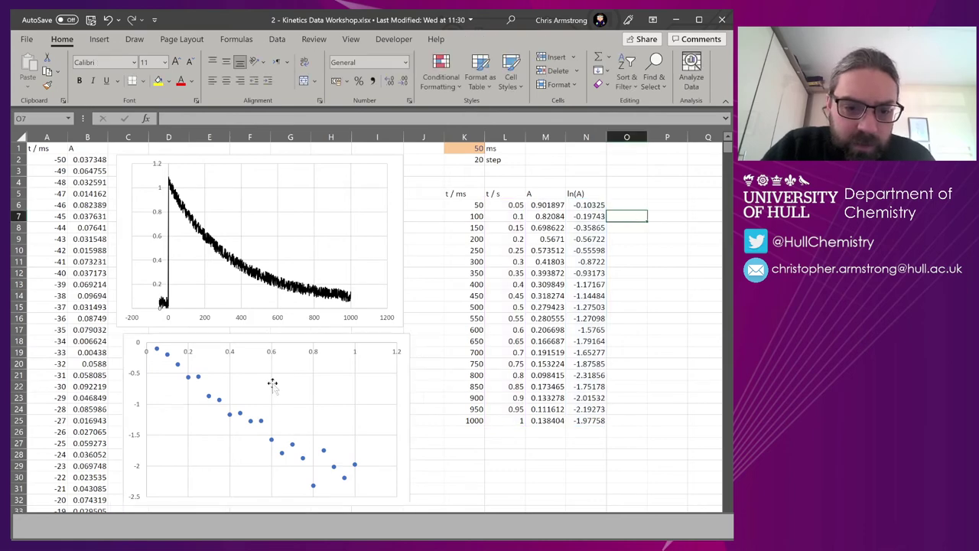
pyautogui.rightClick(281, 453)
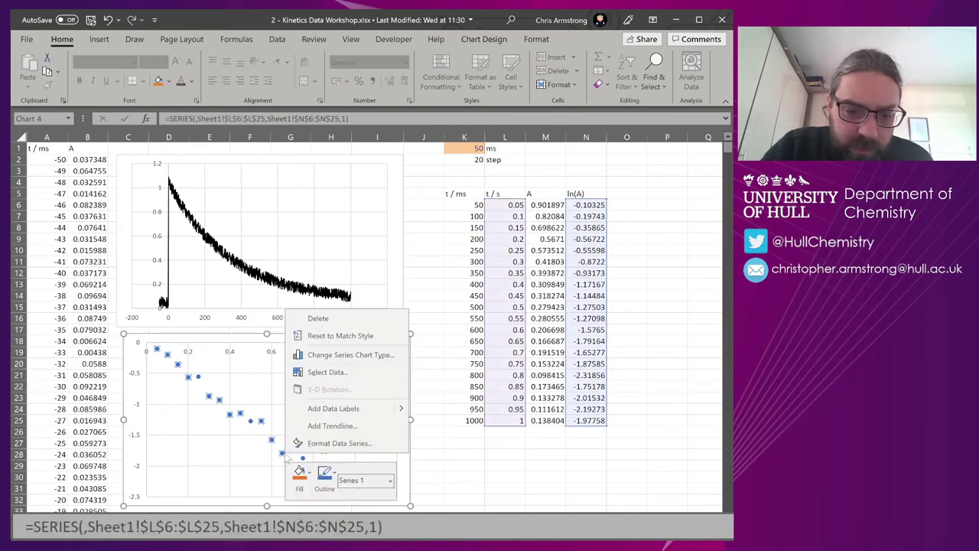
pyautogui.click(330, 426)
pyautogui.click(721, 144)
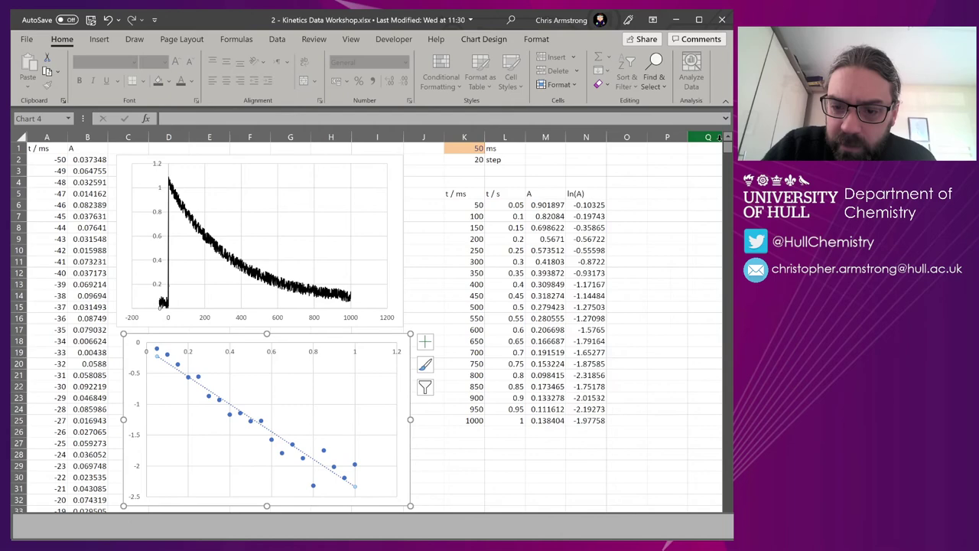
pyautogui.click(423, 232)
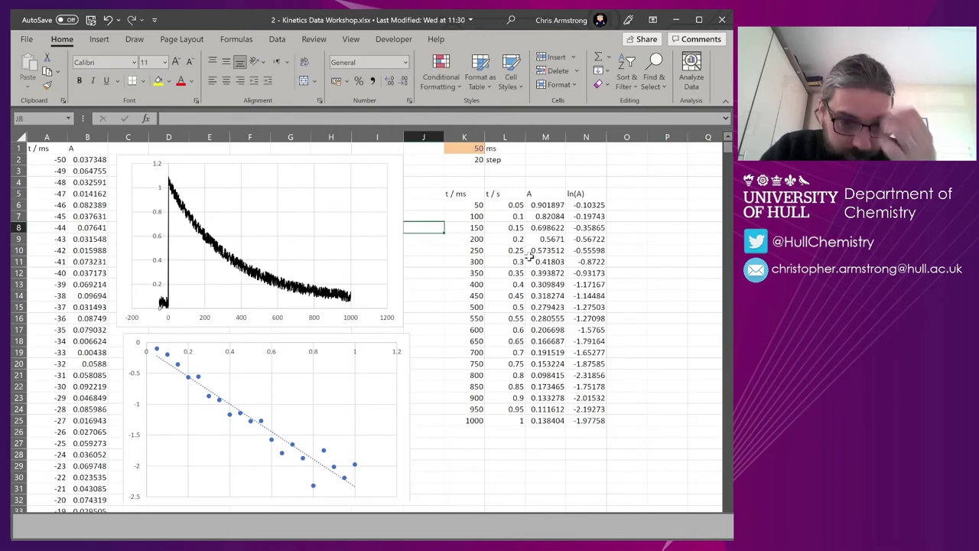
# Set the interval in K1 to 100 ms and pick P6 for the regression statistics.
pyautogui.click(401, 365)
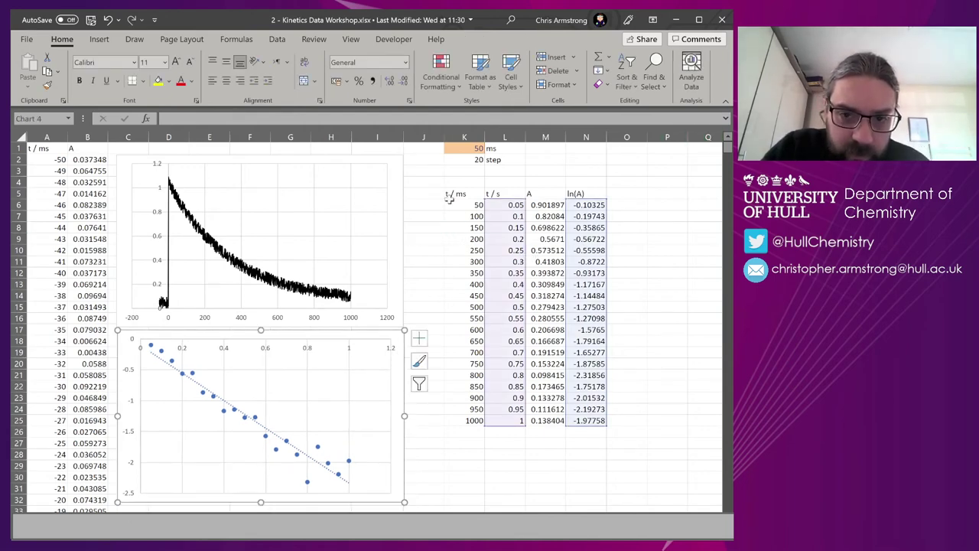
pyautogui.click(468, 149)
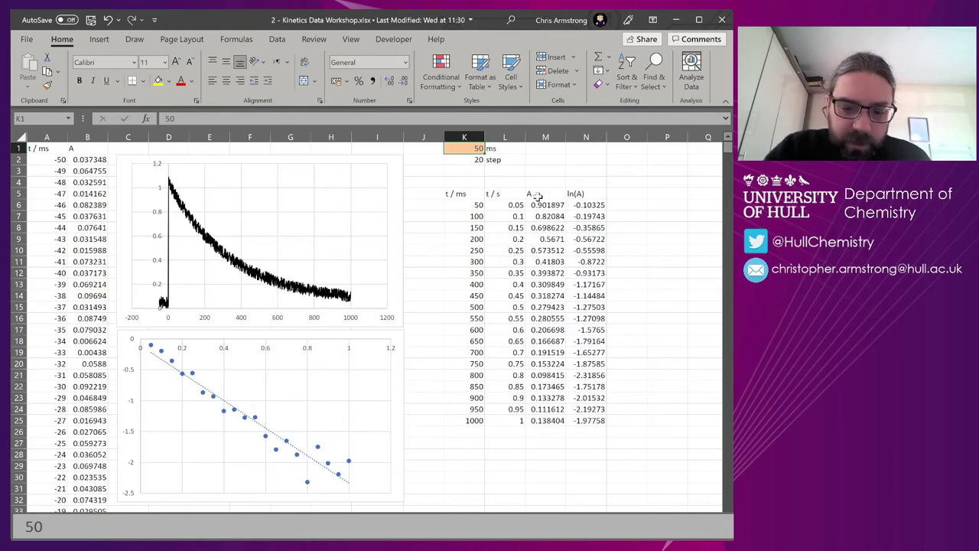
pyautogui.write('100')
pyautogui.press('Return')
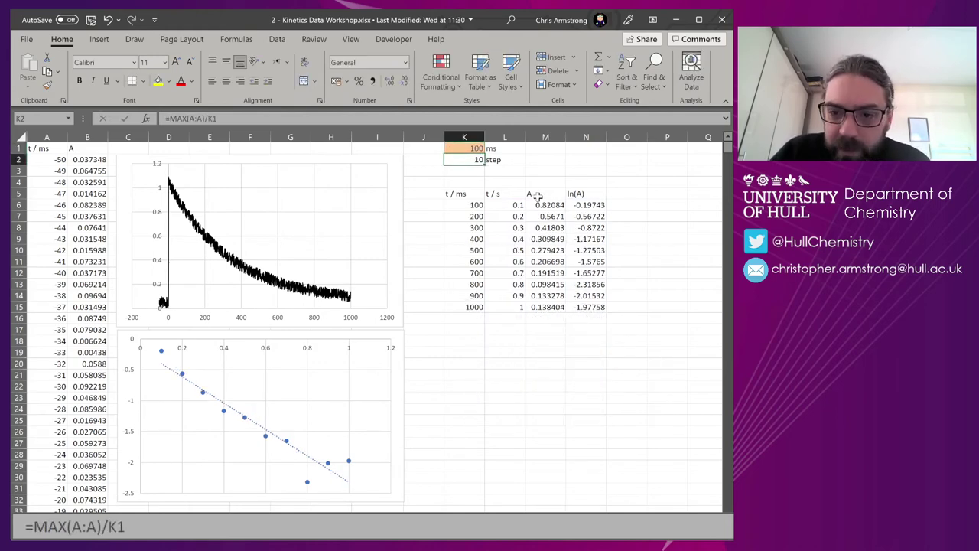
pyautogui.click(653, 206)
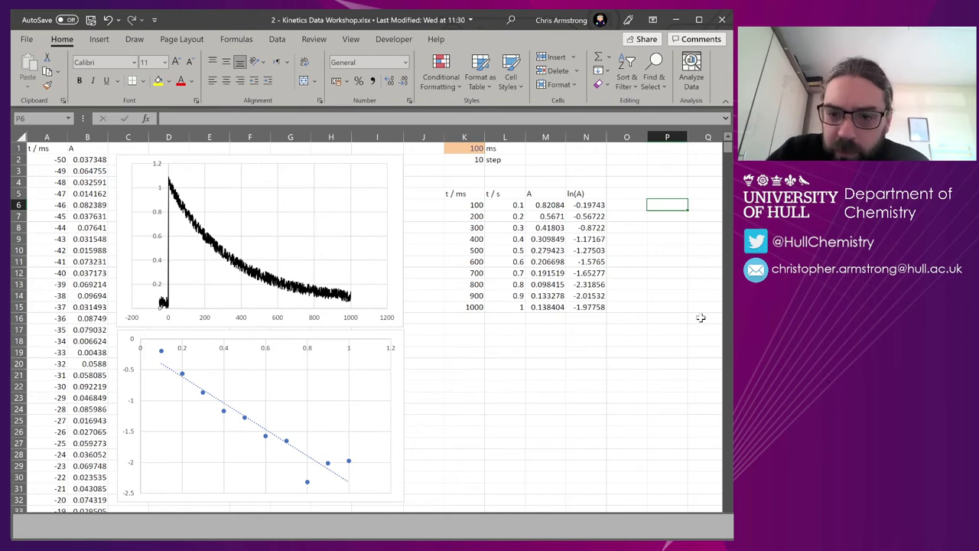
pyautogui.hscroll(2, 370, 321)
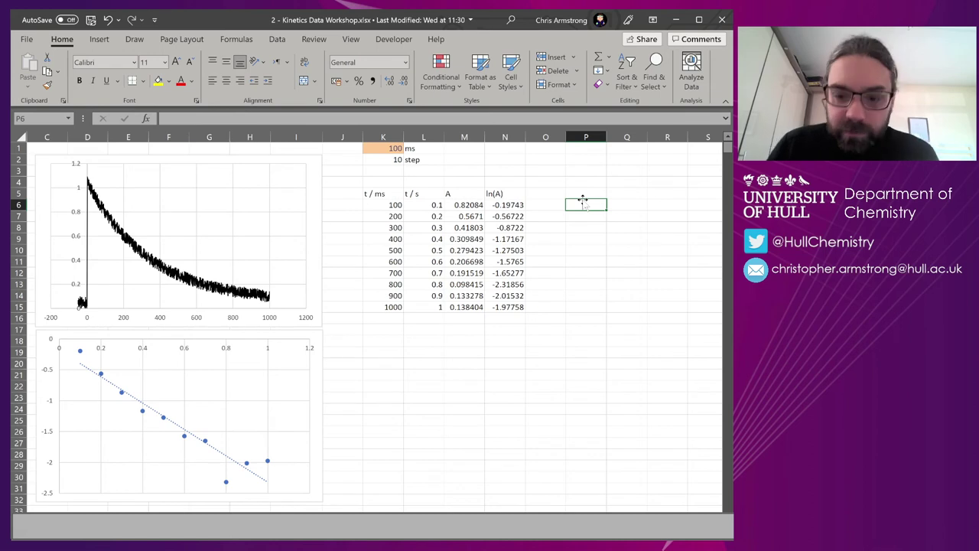
# Enter =LINEST(N6#,L6#,TRUE,TRUE) in P6 so the regression statistics spill.
pyautogui.write('=LINEST(')
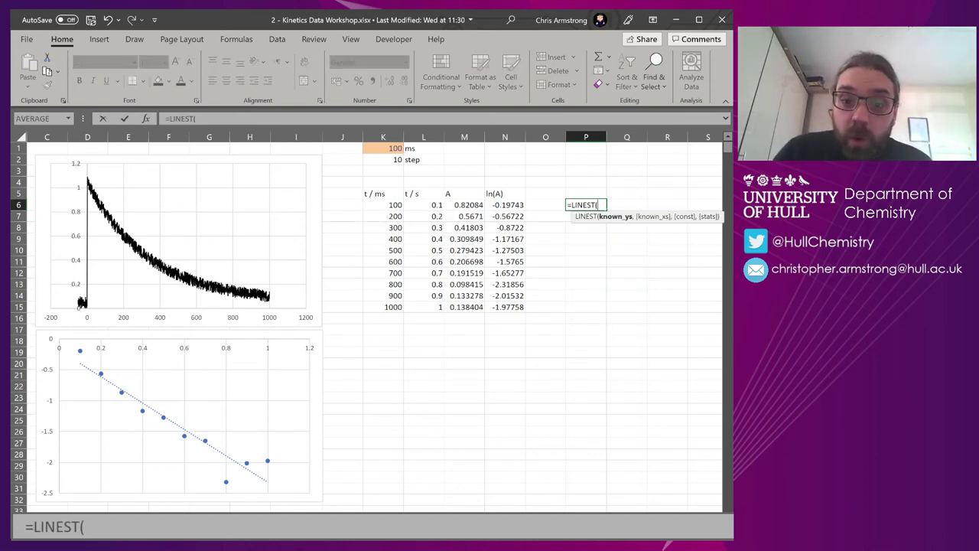
pyautogui.click(499, 205)
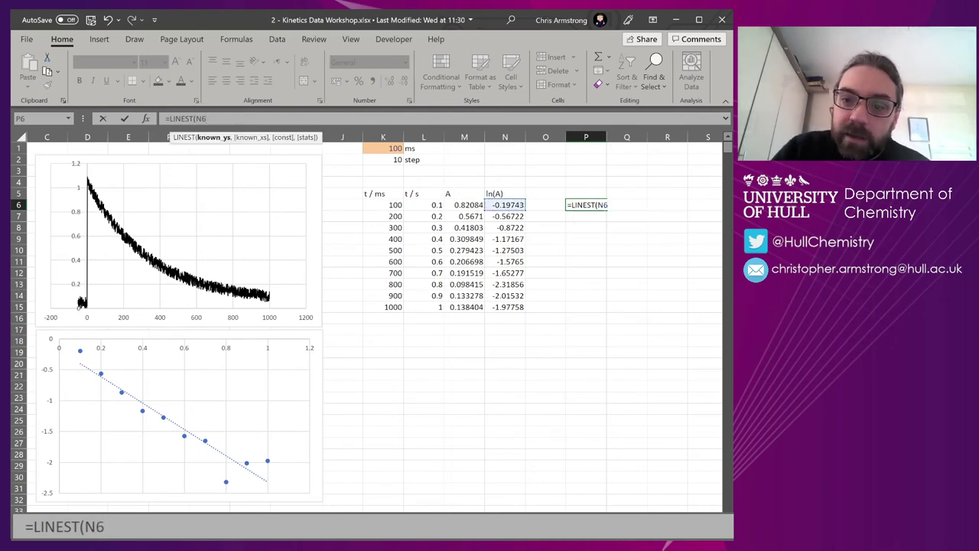
pyautogui.write('#')
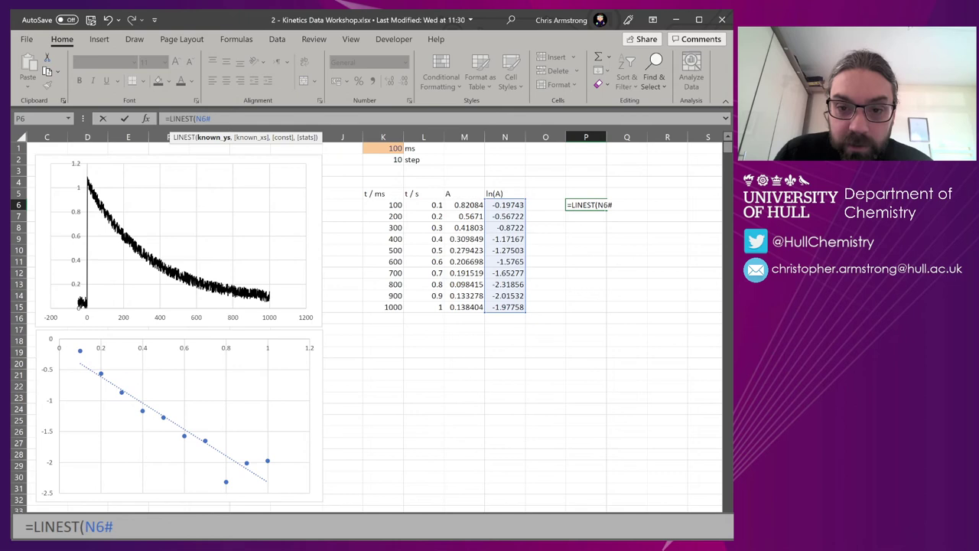
pyautogui.write(',')
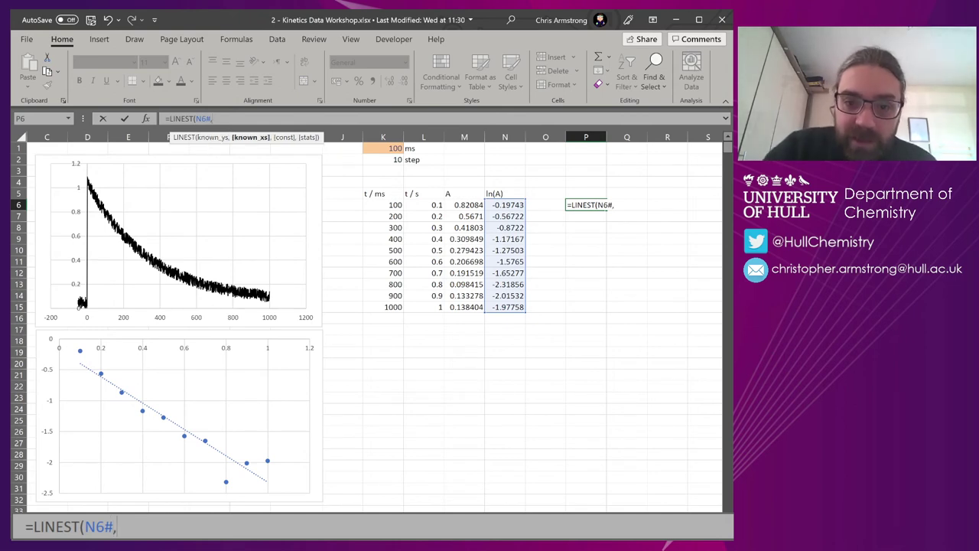
pyautogui.click(420, 204)
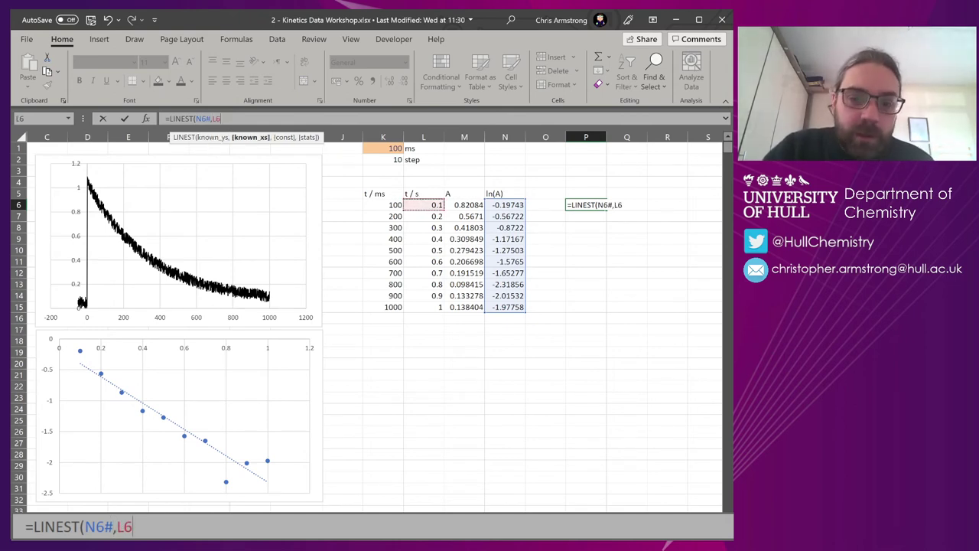
pyautogui.write('#,TR')
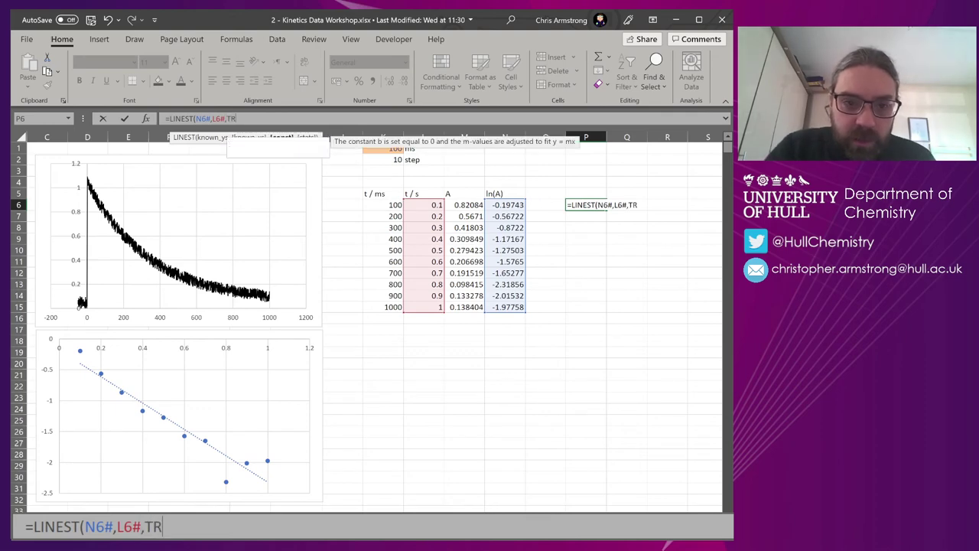
pyautogui.write('UE,TRUE)')
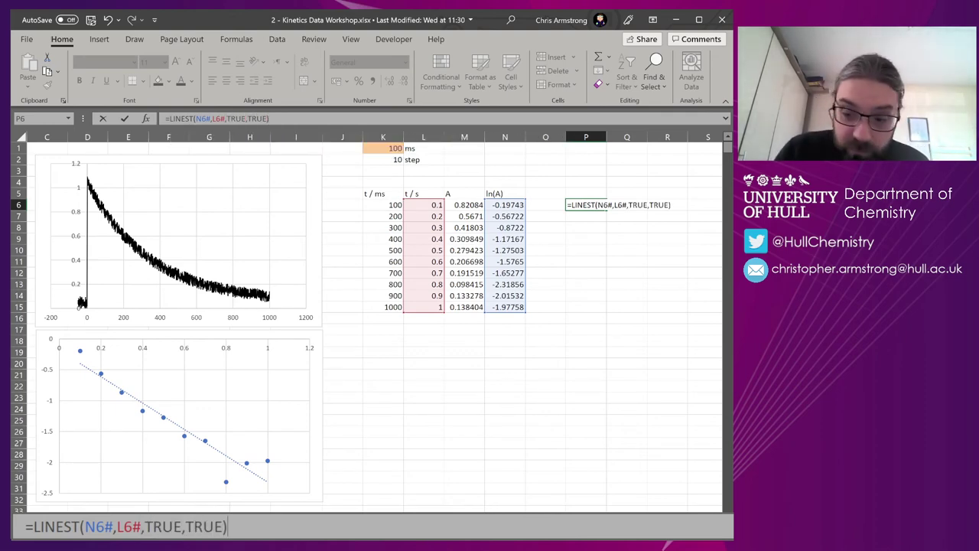
pyautogui.press('Return')
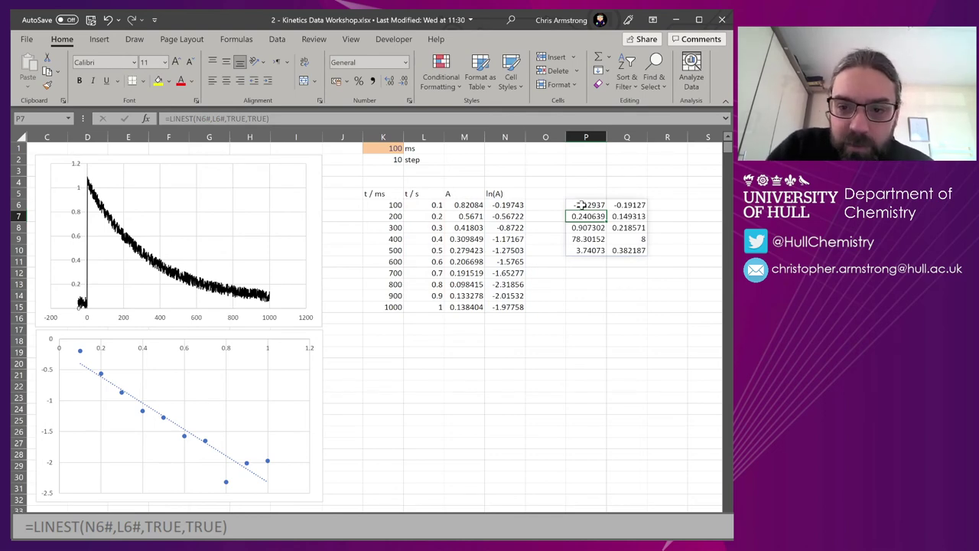
# Inspect the spilled slope -2.12937, intercept and their standard errors.
pyautogui.moveTo(582, 205); pyautogui.dragTo(629, 260)
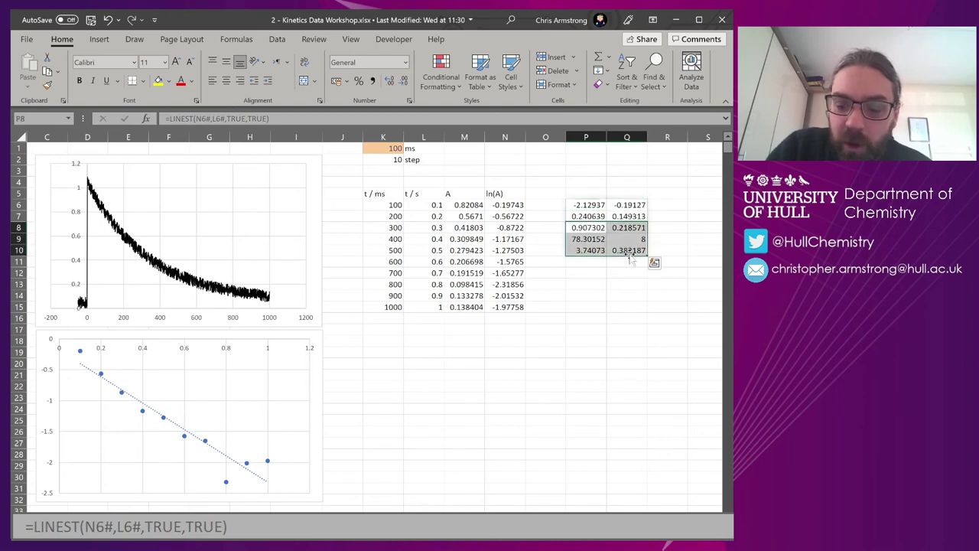
pyautogui.click(589, 204)
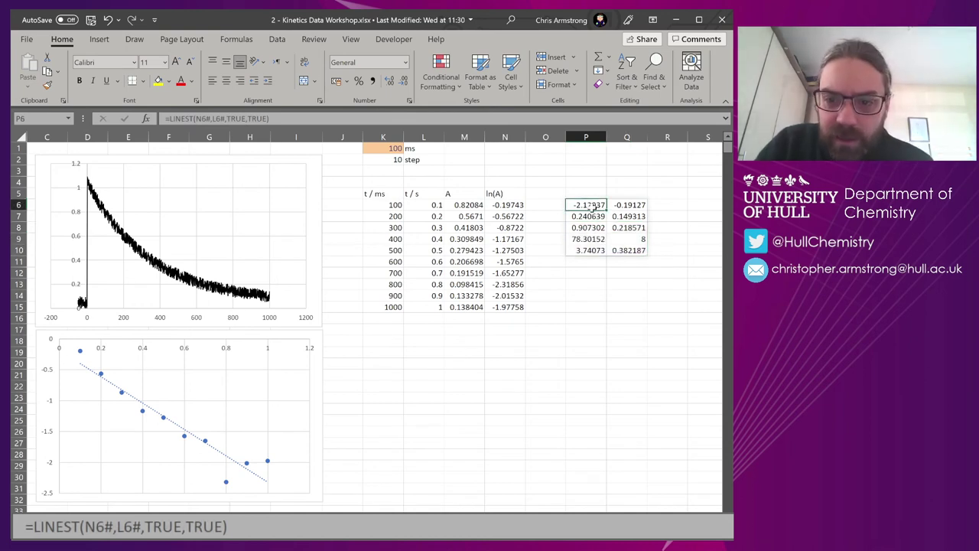
pyautogui.moveTo(604, 207); pyautogui.dragTo(629, 217)
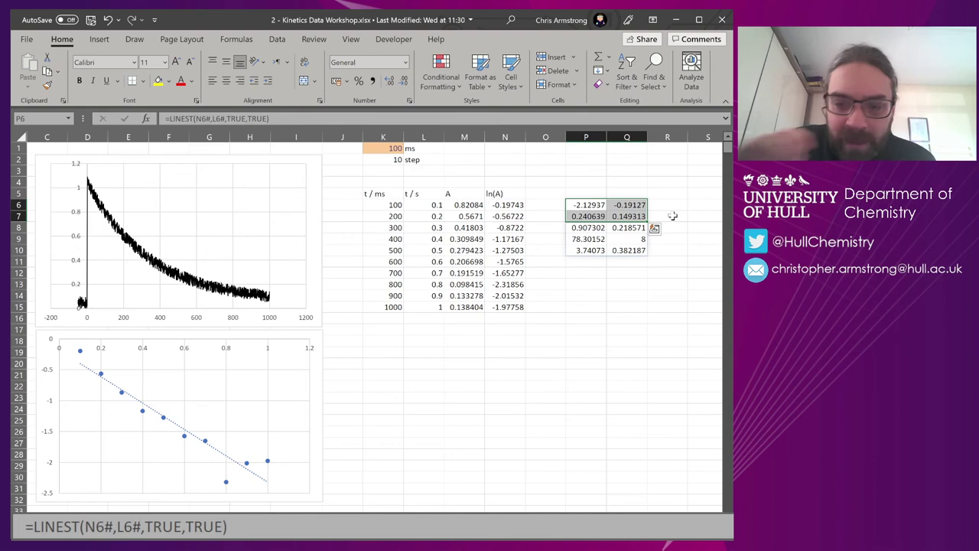
pyautogui.click(582, 207)
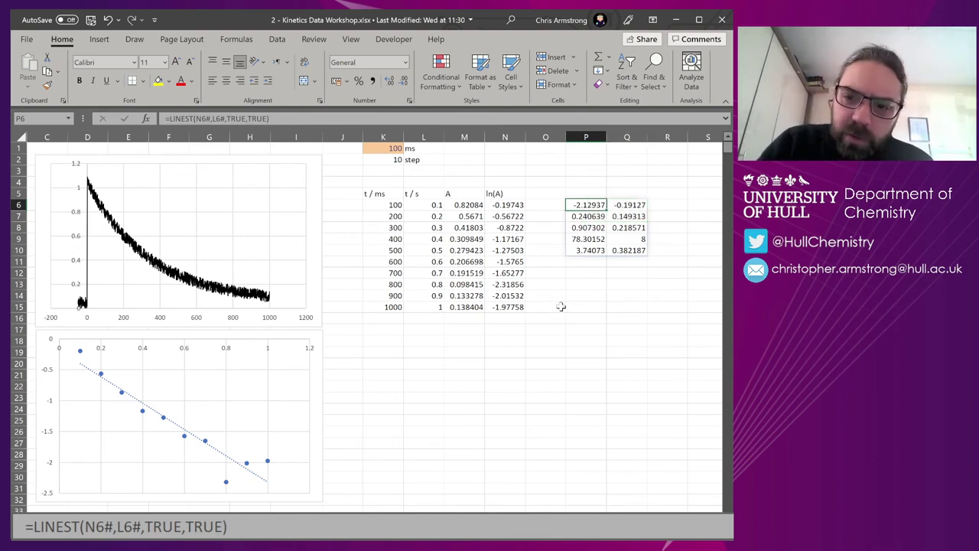
# Put =-P6 in P4 as a bold rate constant 2.12937, labelled s-1 in Q4.
pyautogui.click(589, 181)
pyautogui.write('=')
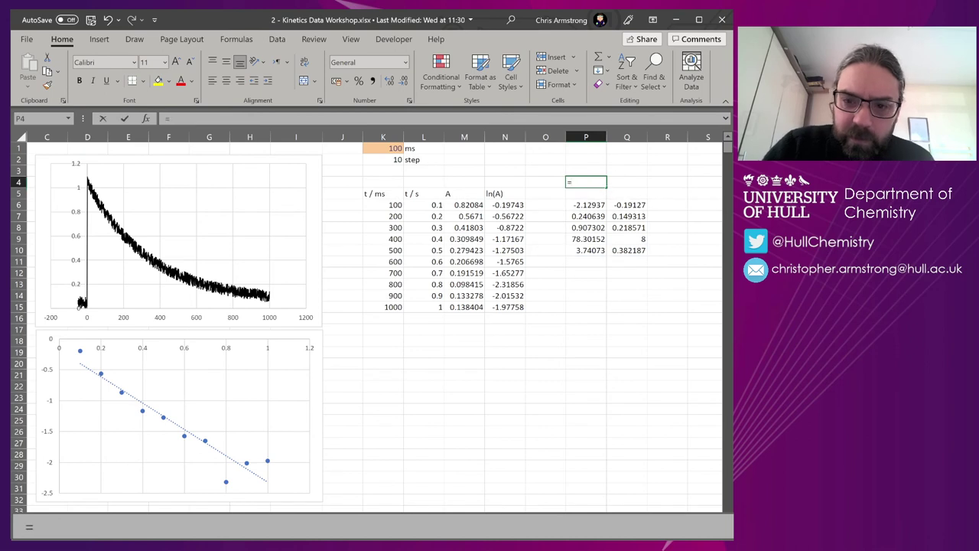
pyautogui.write('-')
pyautogui.click(587, 205)
pyautogui.press('Tab')
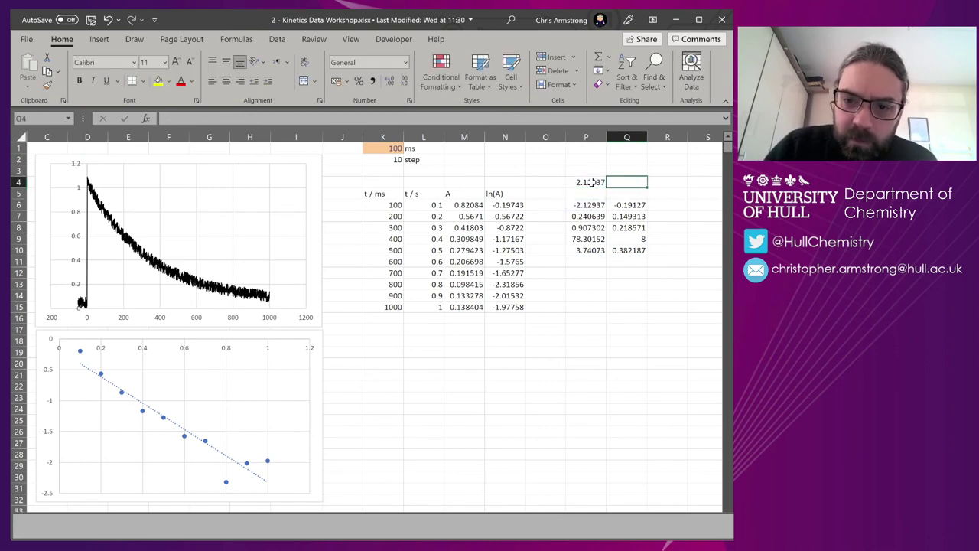
pyautogui.write('s-1')
pyautogui.click(589, 182)
pyautogui.hotkey('ctrl', 'b')
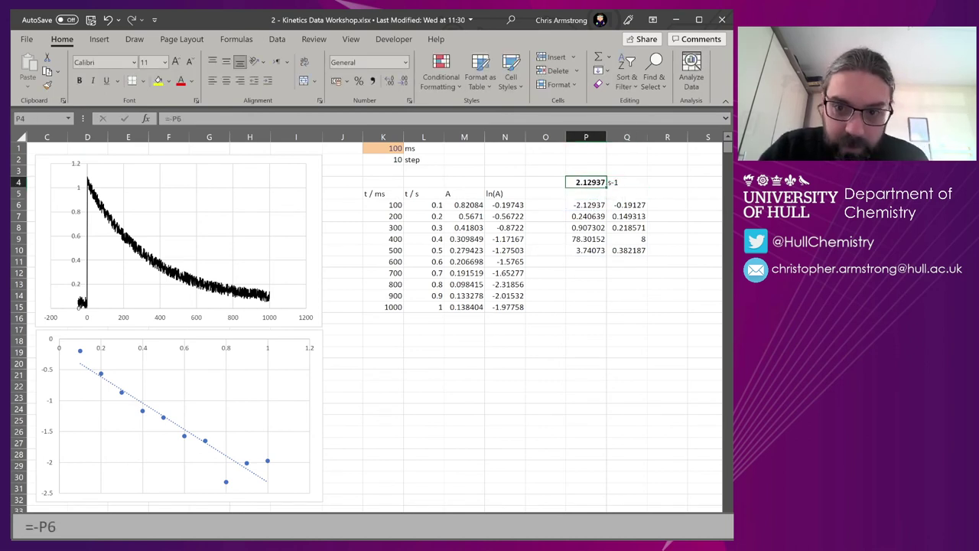
pyautogui.click(647, 171)
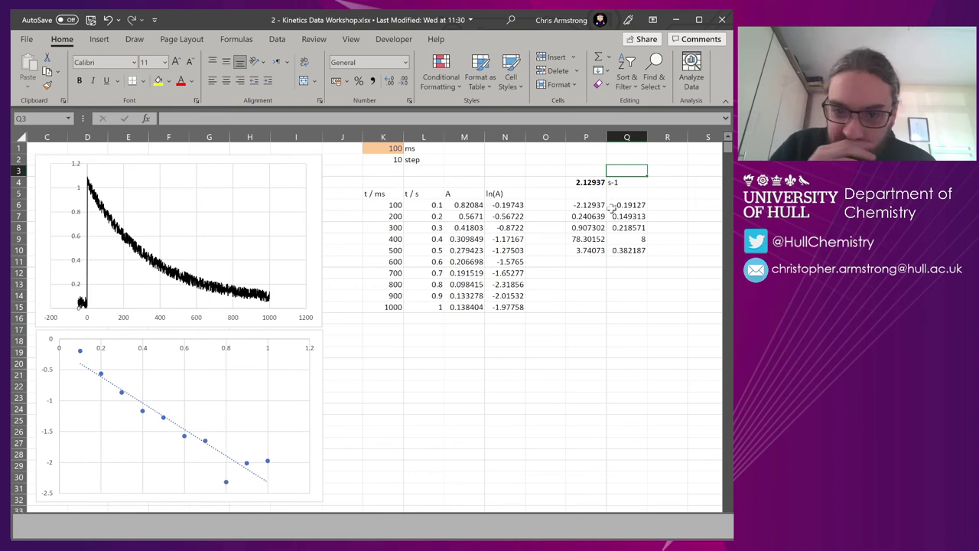
# Check the spilled LINEST formula, then set the interval in K1 to 50 ms.
pyautogui.click(587, 216)
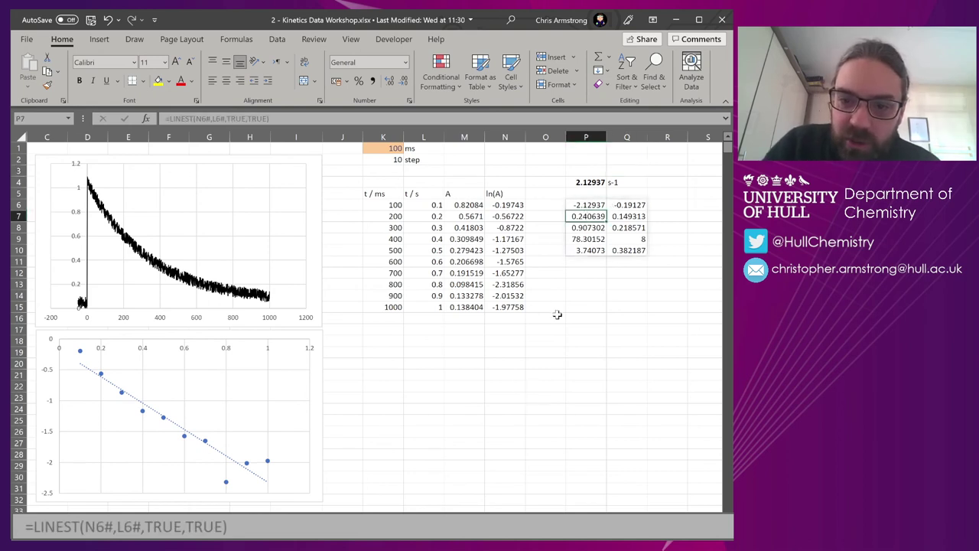
pyautogui.click(579, 292)
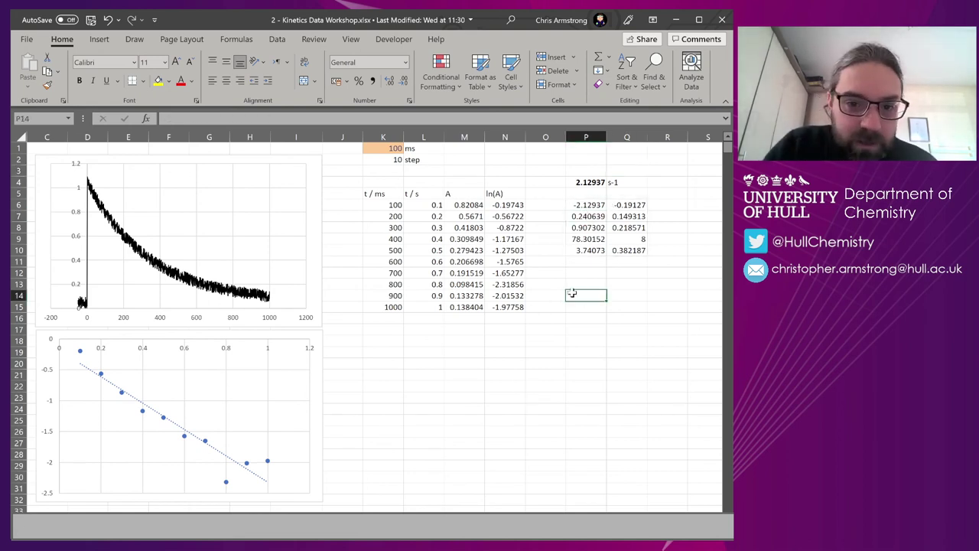
pyautogui.click(394, 149)
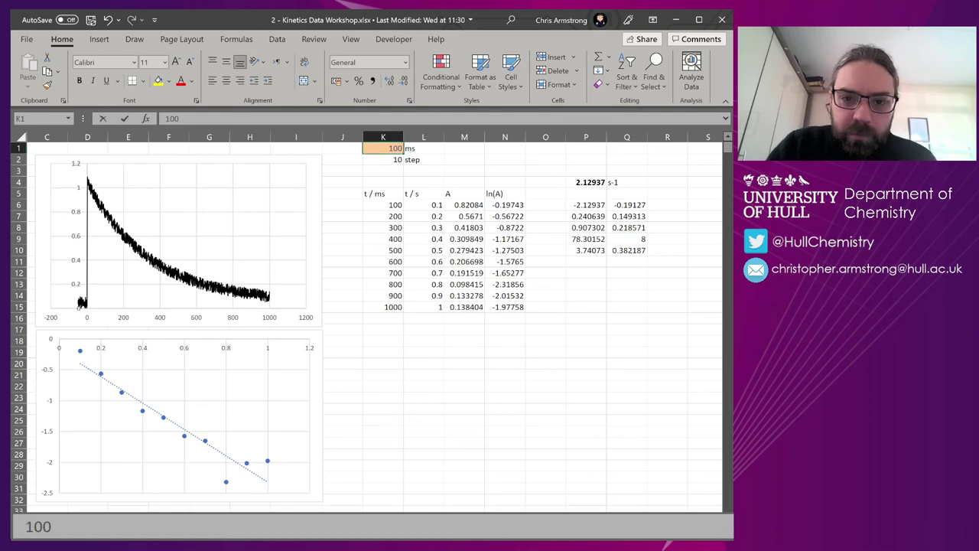
pyautogui.write('50')
pyautogui.press('Return')
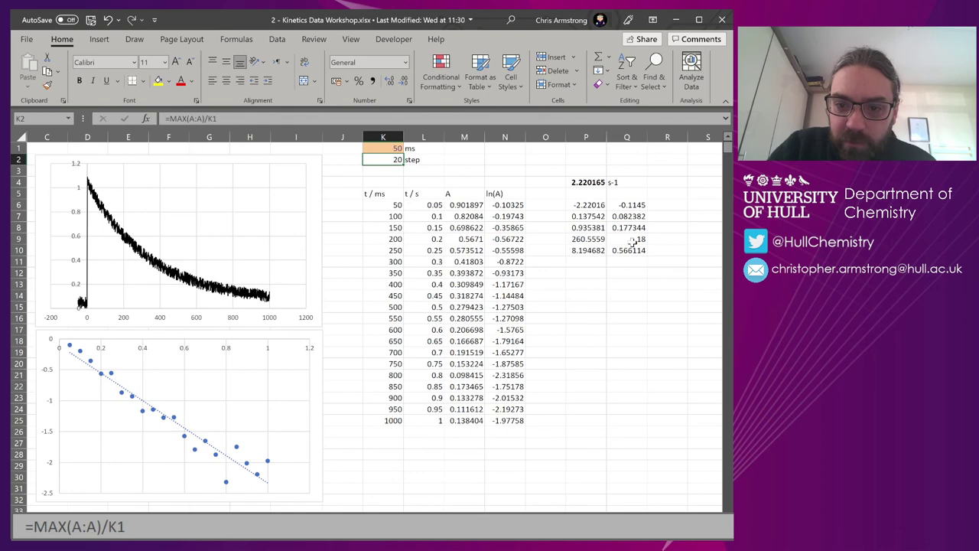
# Change K1 to 20 ms, then 1 ms, giving a rate constant of 2.406653.
pyautogui.click(386, 149)
pyautogui.write('20')
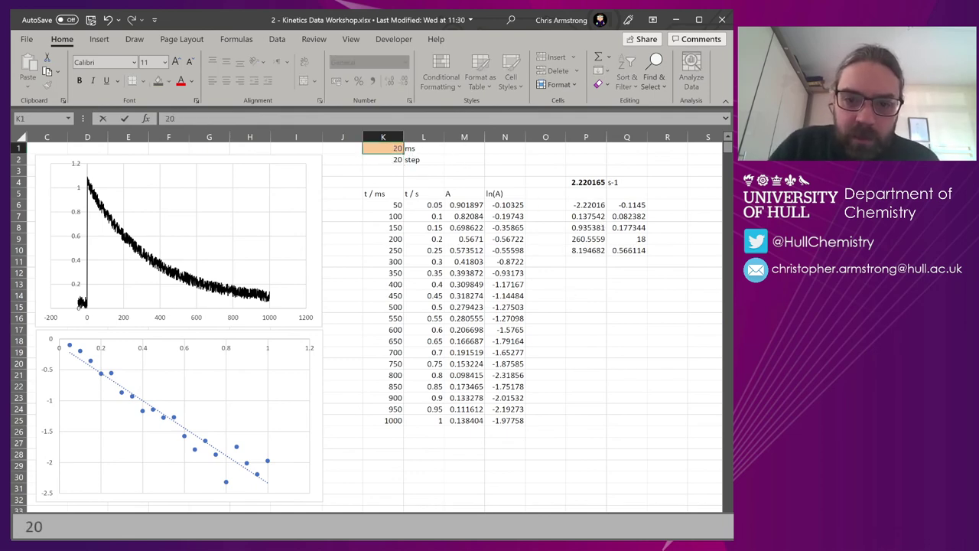
pyautogui.press('Return')
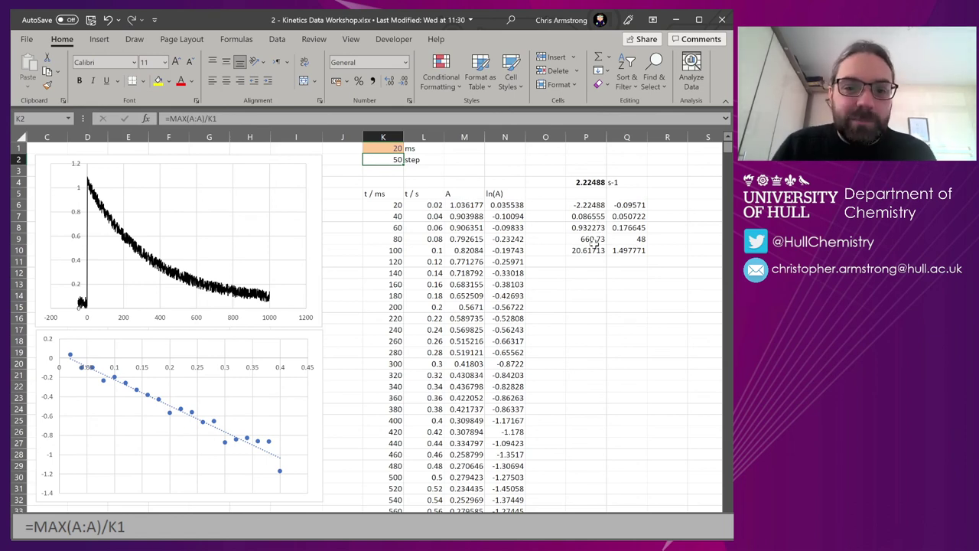
pyautogui.press('Up')
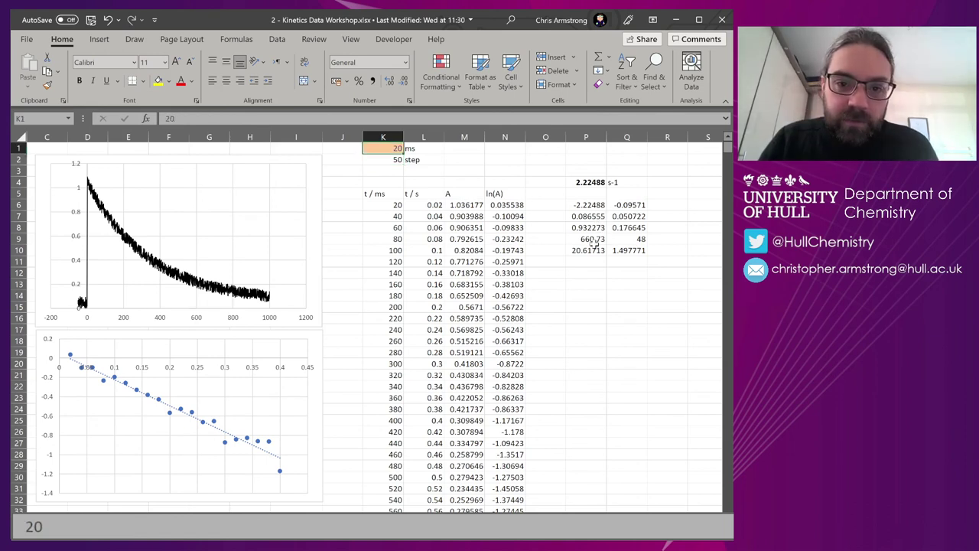
pyautogui.write('1')
pyautogui.press('Return')
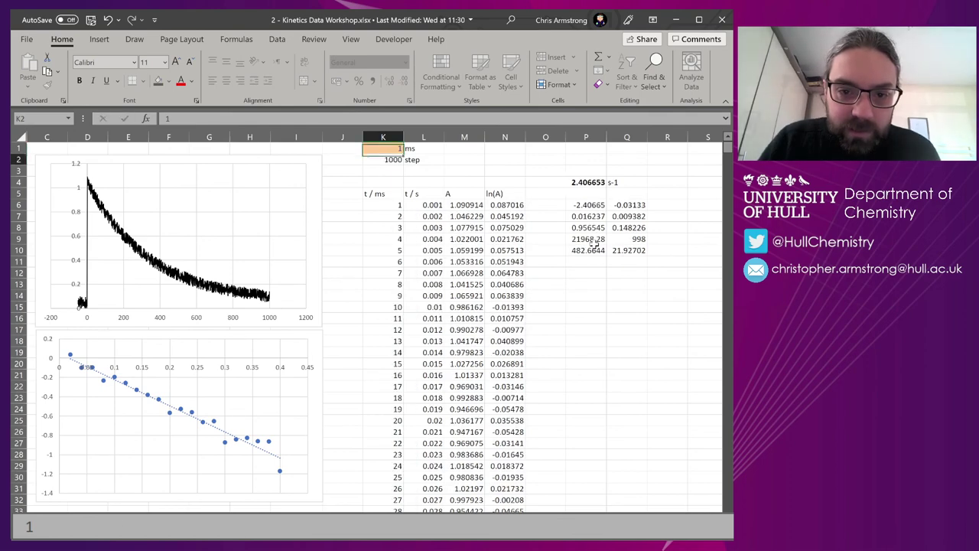
pyautogui.press('Return')
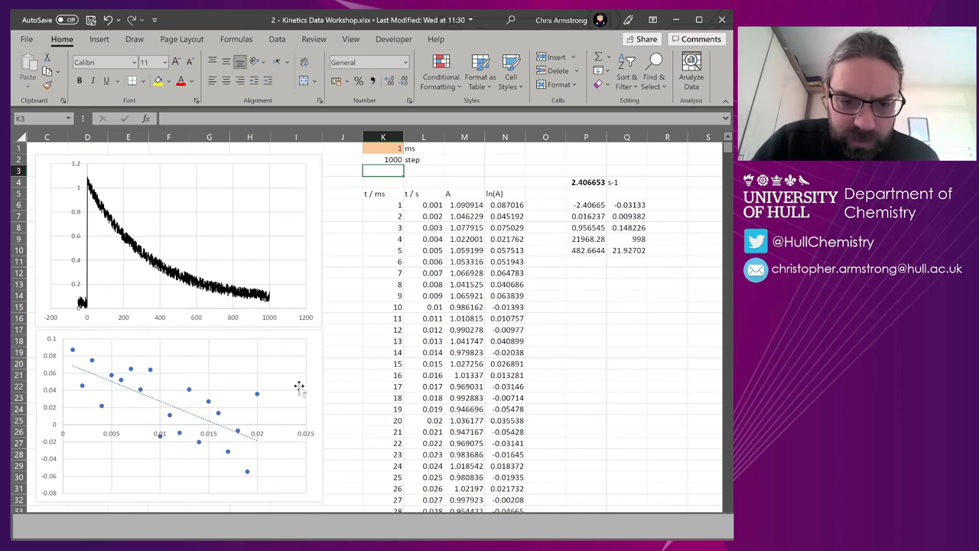
# Extend the ln(A) chart's data range down to row 27.
pyautogui.click(318, 365)
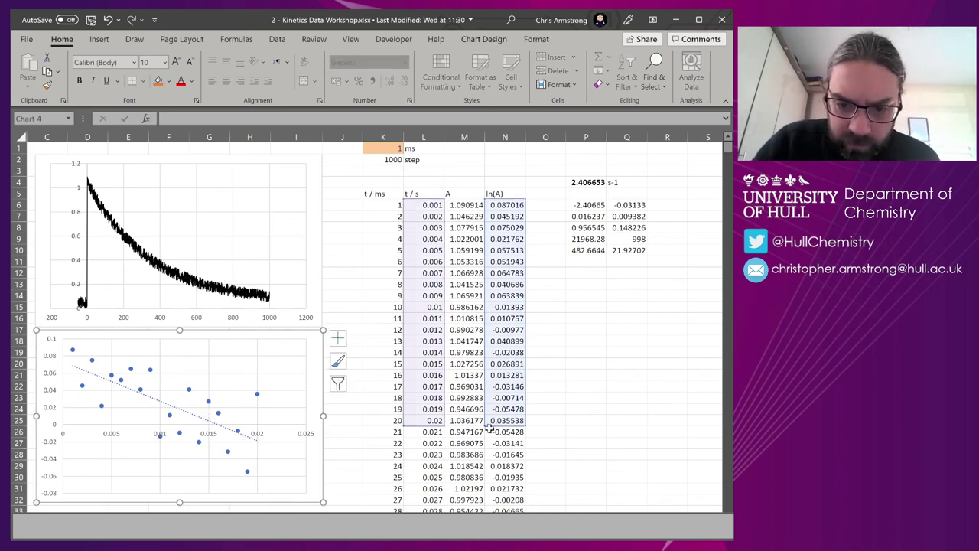
pyautogui.moveTo(432, 426); pyautogui.dragTo(443, 510)
pyautogui.click(413, 169)
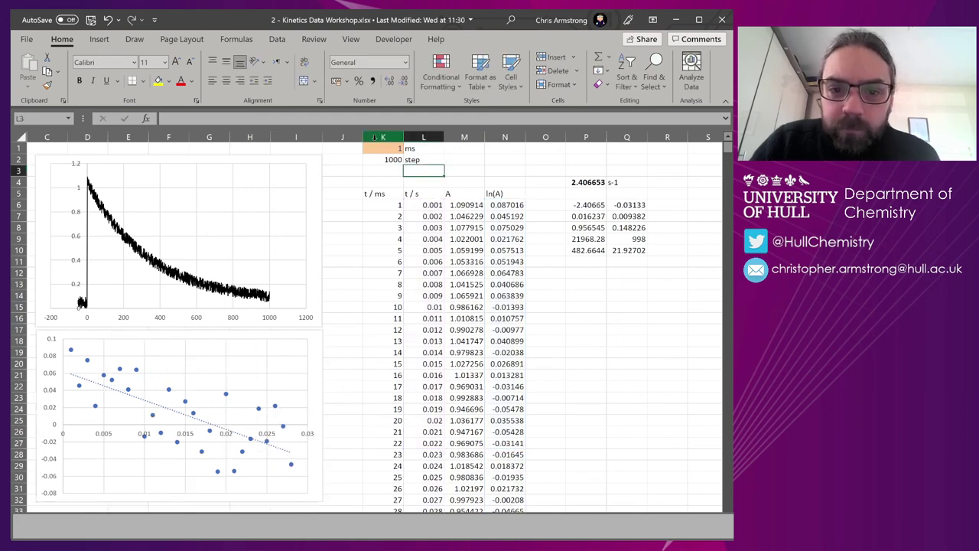
# Set K1 back to 50 ms and re-enter K6's =SEQUENCE(K2,1,K1,K1) formula.
pyautogui.click(374, 148)
pyautogui.write('50')
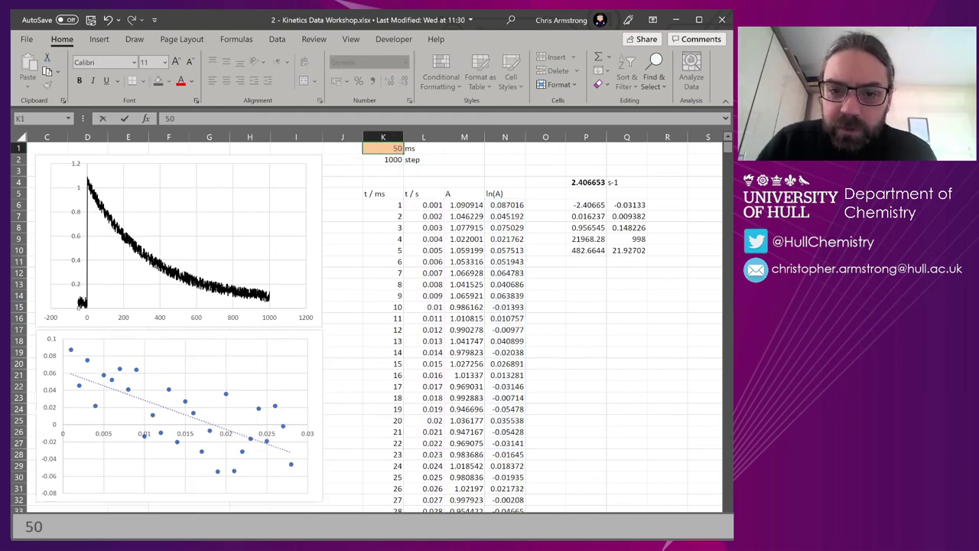
pyautogui.press('Return')
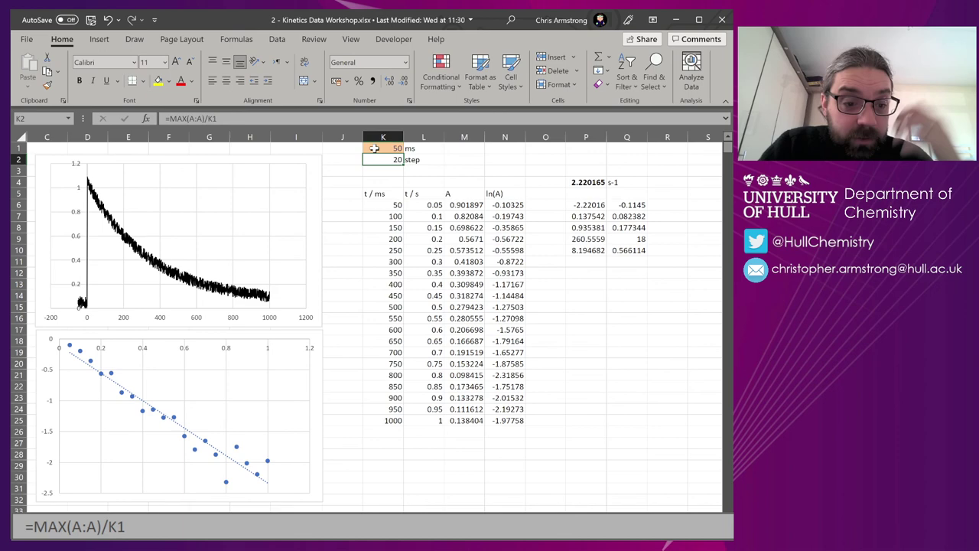
pyautogui.click(396, 205)
pyautogui.write('=SEQUENCE(K2,1,K1,K1)')
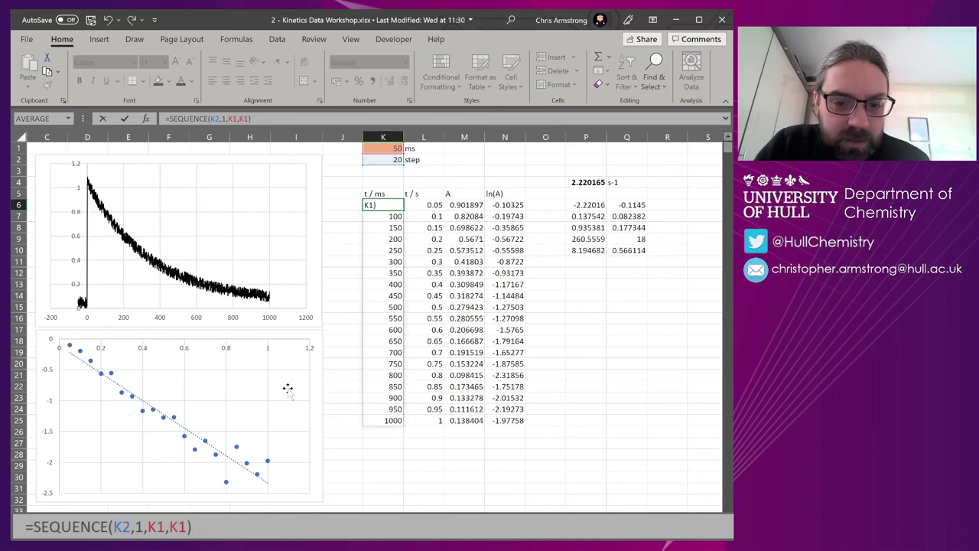
pyautogui.click(319, 342)
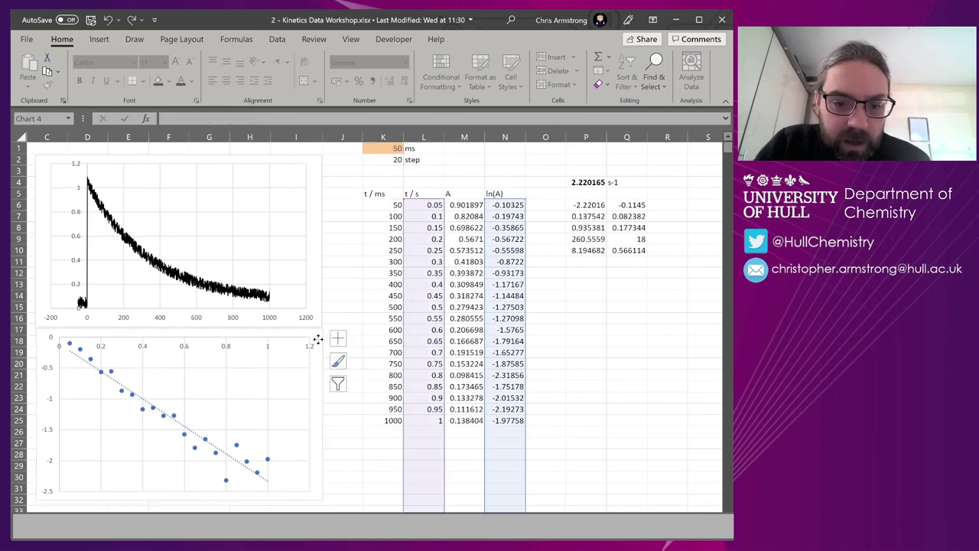